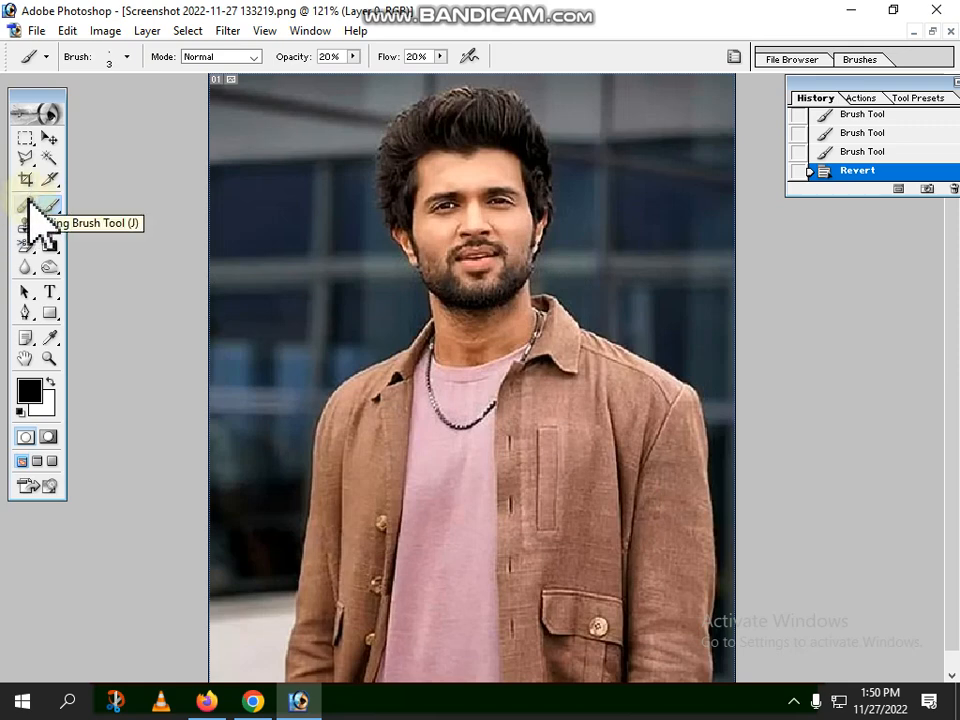
{"action": "mouse_move", "coordinate": [26, 94]}
{"action": "left_mouse_down"}
{"action": "mouse_move", "coordinate": [38, 90]}
{"action": "mouse_move", "coordinate": [22, 96]}
{"action": "left_mouse_up"}
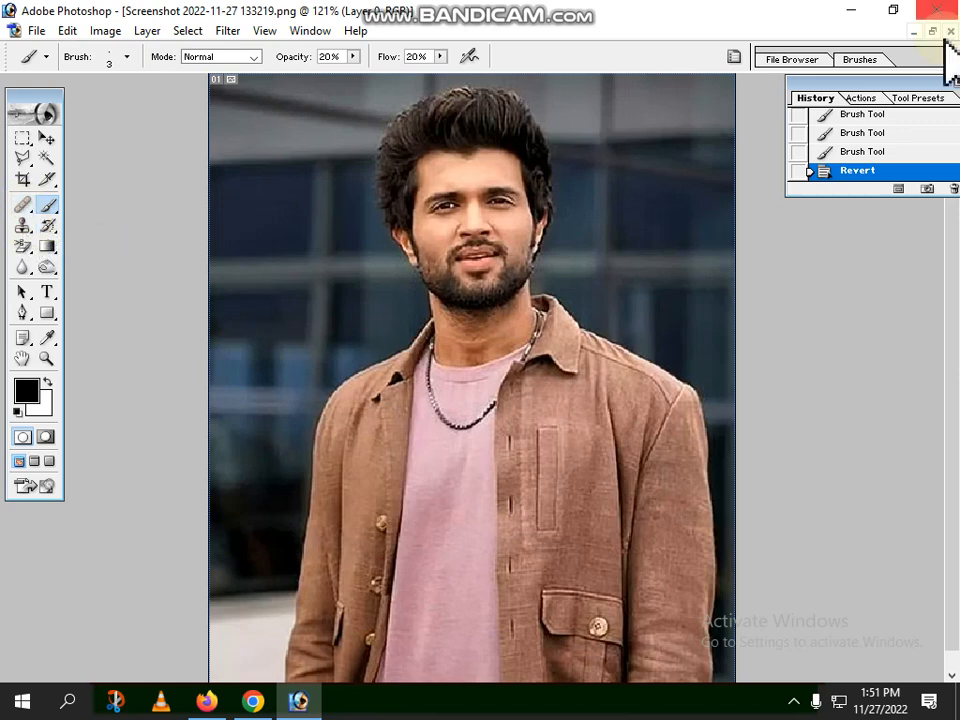
{"action": "scroll", "coordinate": [450, 178], "scroll_direction": "down", "scroll_amount": 1}
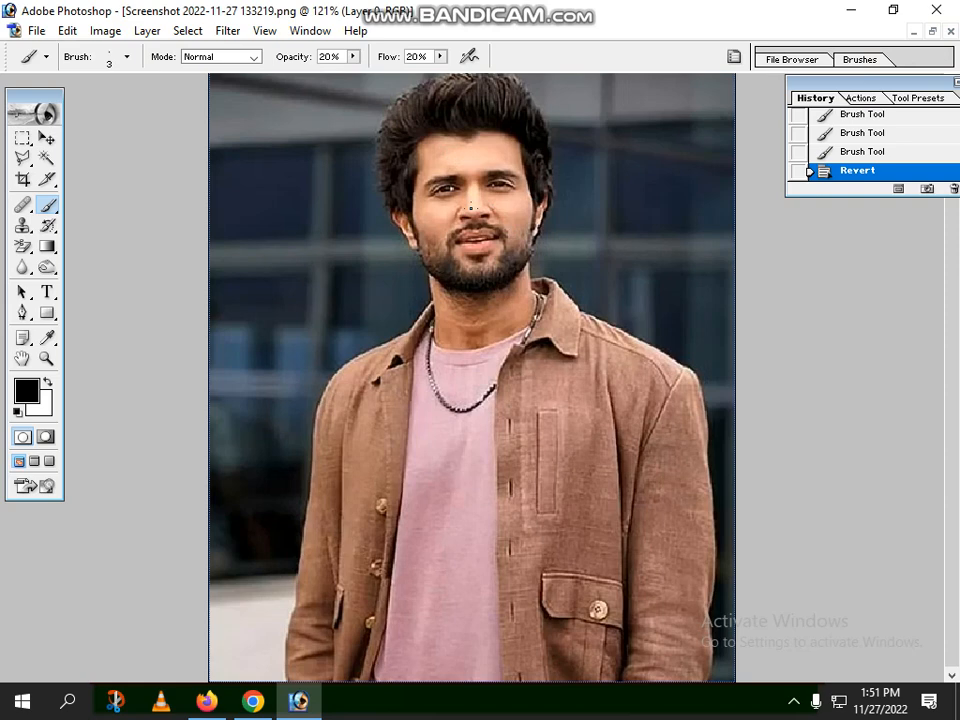
{"action": "left_click", "coordinate": [471, 197]}
{"action": "left_click", "coordinate": [489, 249]}
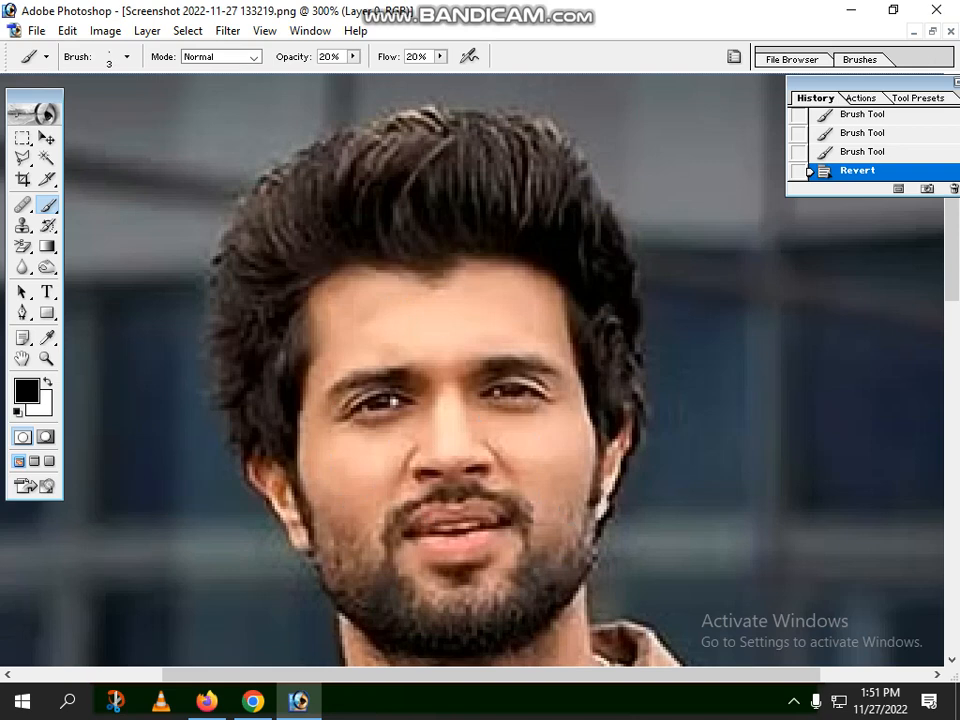
Read the Healing Brush notes in H.png and the Stamp Tool notes in s.png
{"action": "left_click", "coordinate": [914, 31]}
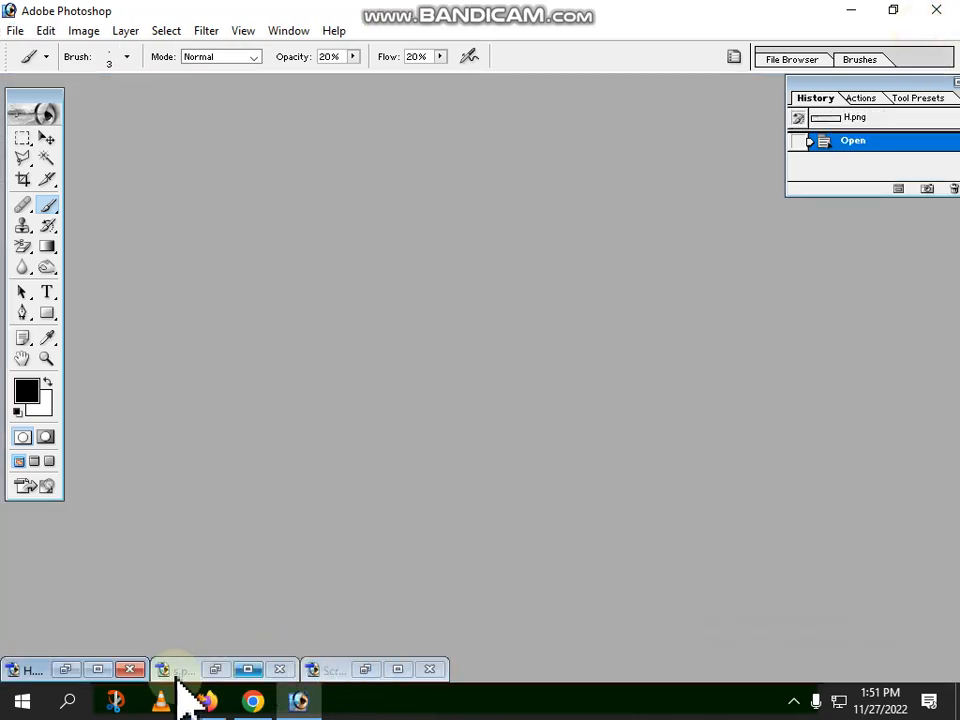
{"action": "left_click", "coordinate": [98, 669]}
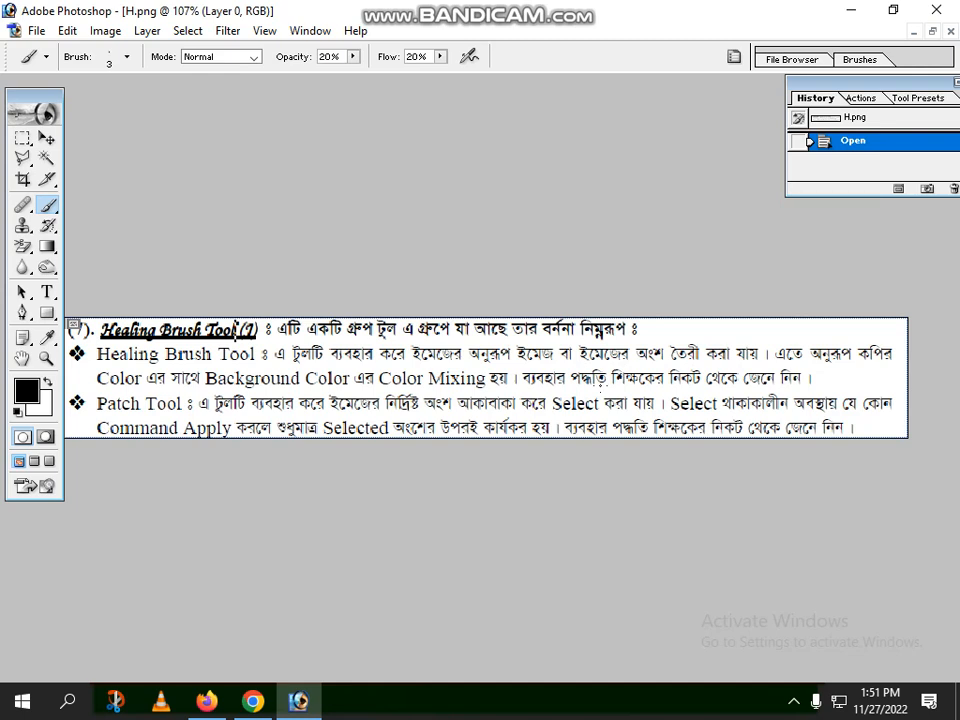
{"action": "left_click", "coordinate": [913, 31]}
{"action": "left_click", "coordinate": [247, 669]}
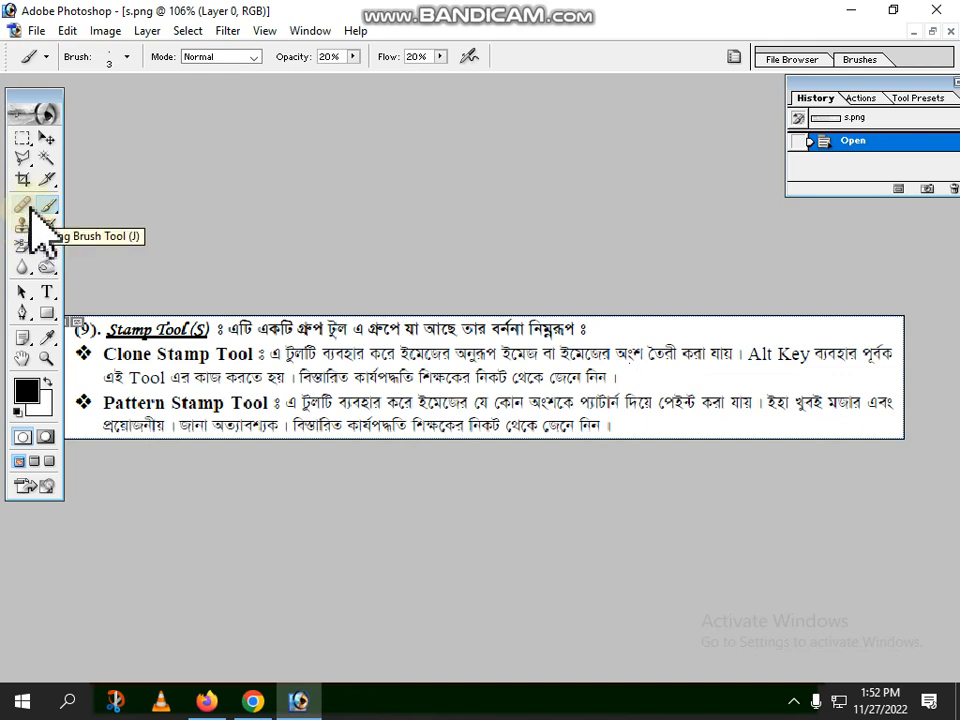
Return to the portrait screenshot and activate the Healing Brush with a sampled source for retouching the face
{"action": "left_click", "coordinate": [914, 32]}
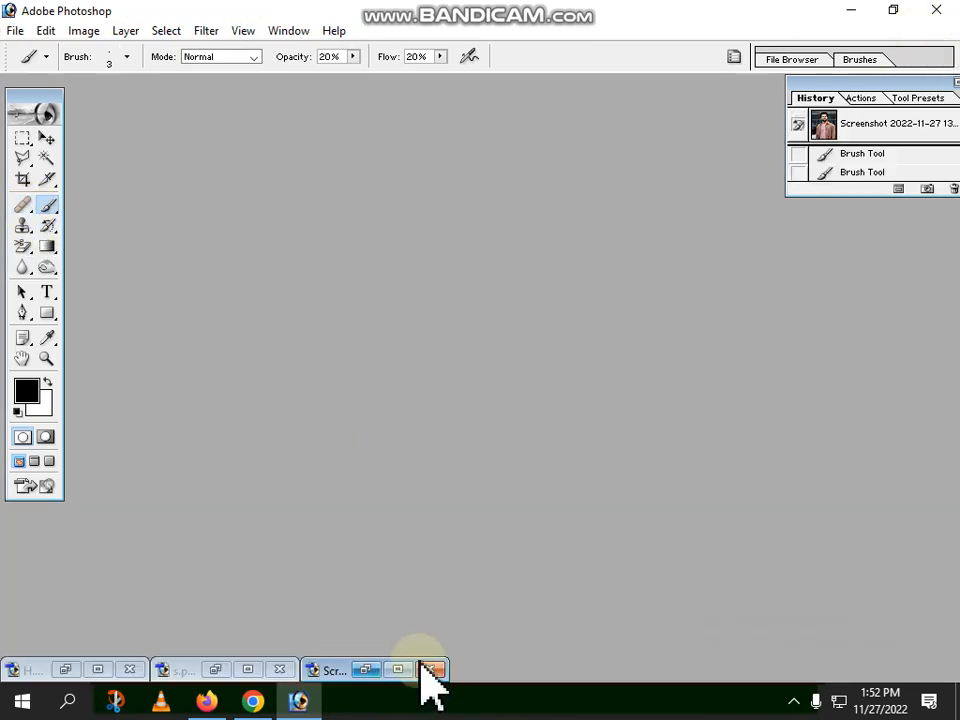
{"action": "left_click", "coordinate": [398, 669]}
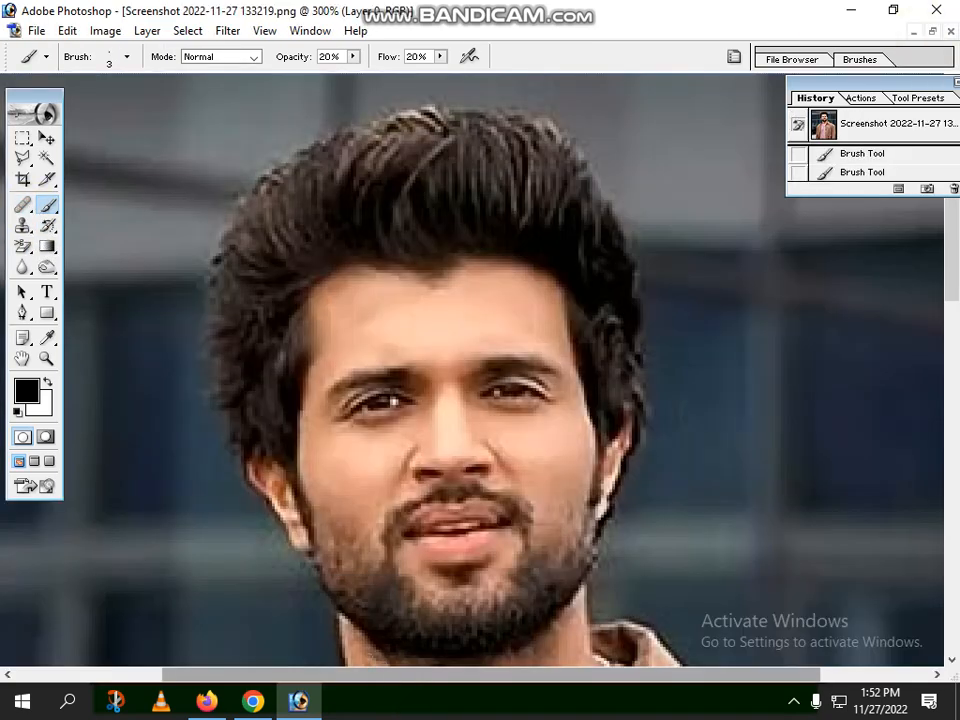
{"action": "key", "text": "ctrl+minus"}
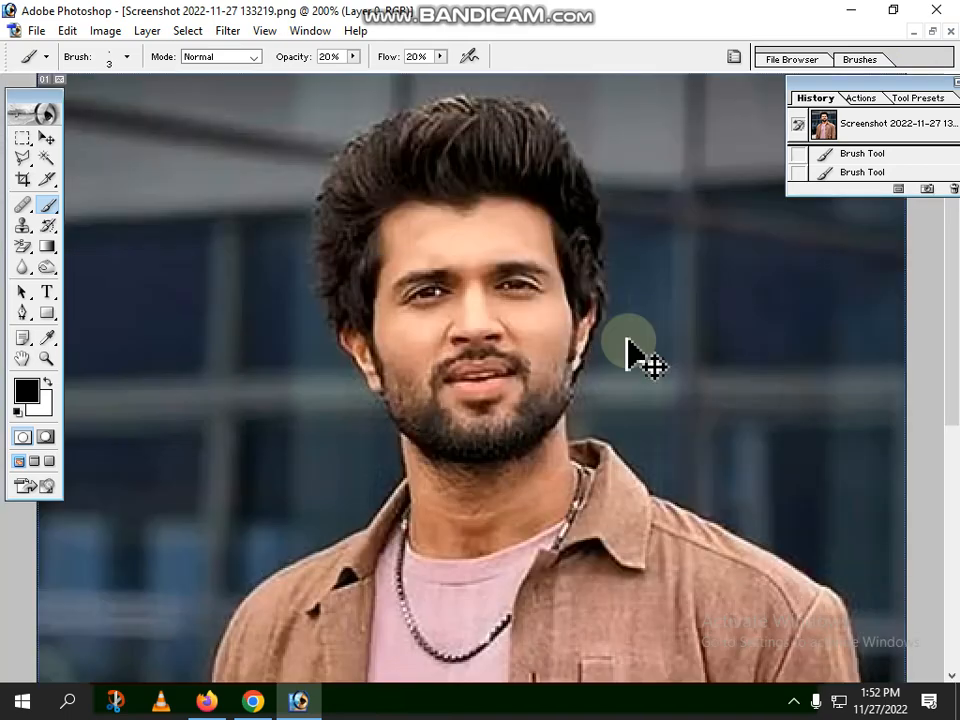
{"action": "left_click_drag", "start_coordinate": [477, 428], "coordinate": [497, 350]}
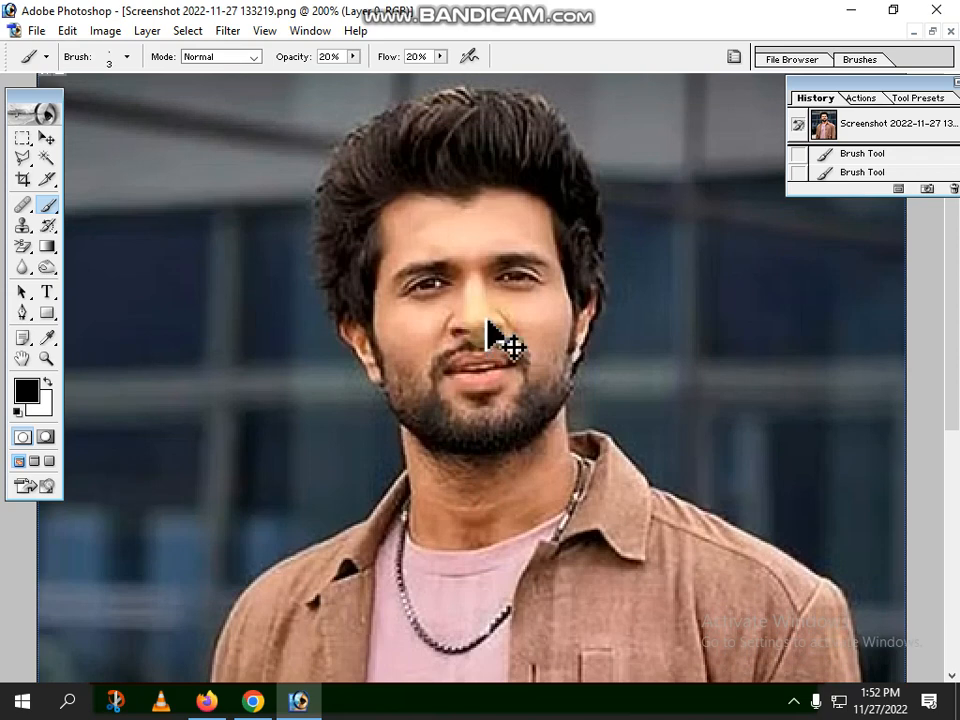
{"action": "left_click", "coordinate": [505, 345], "text": "ctrl"}
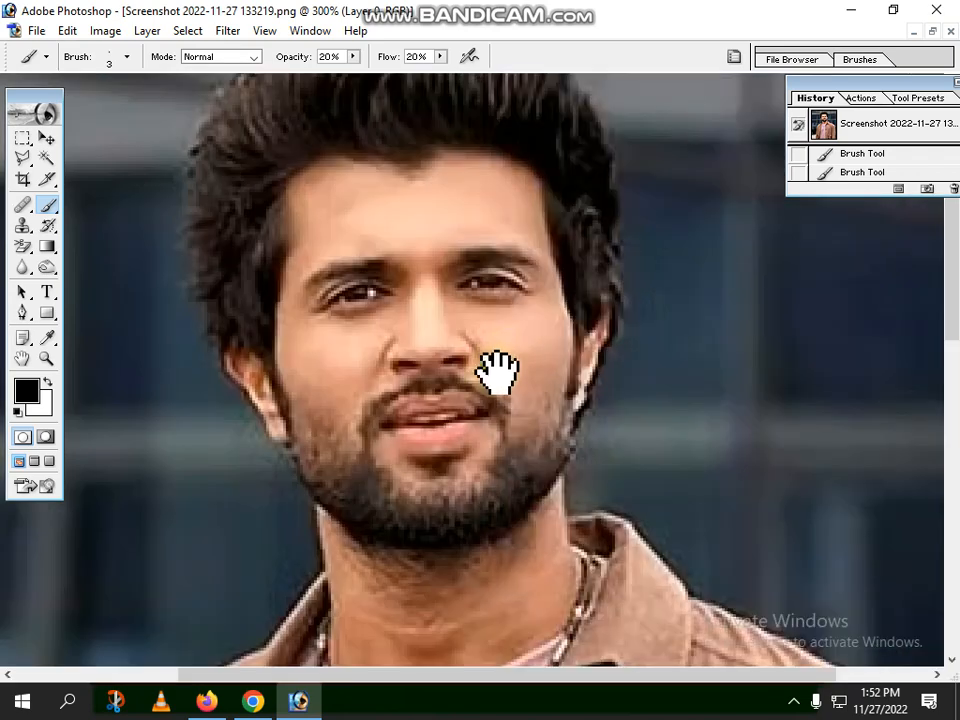
{"action": "left_click_drag", "start_coordinate": [497, 371], "coordinate": [528, 345]}
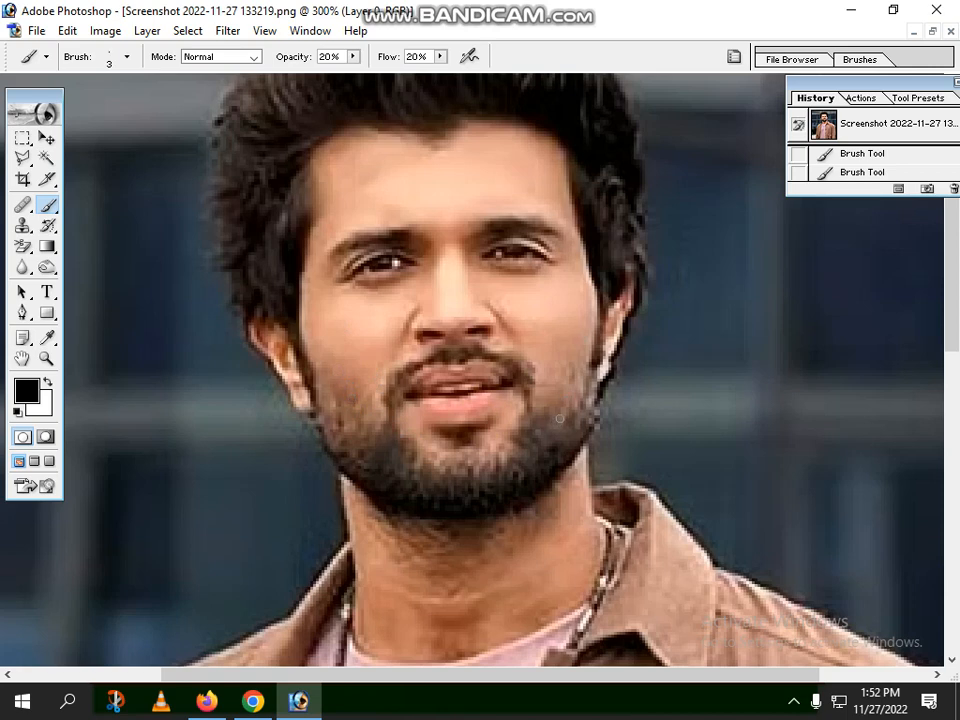
{"action": "left_click", "coordinate": [22, 204]}
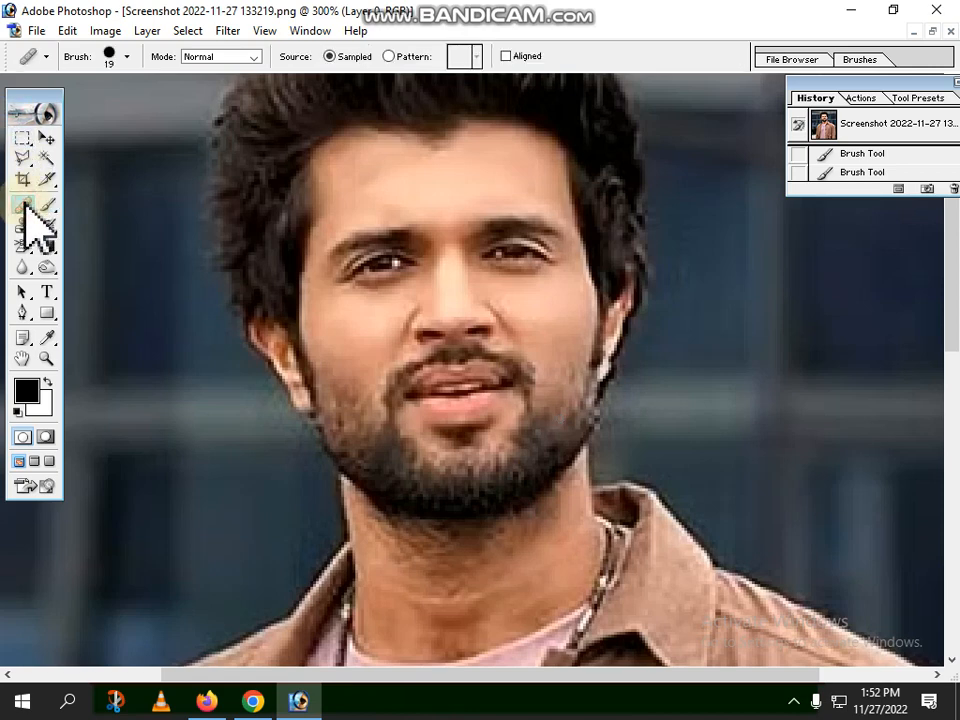
{"action": "left_click", "coordinate": [25, 228]}
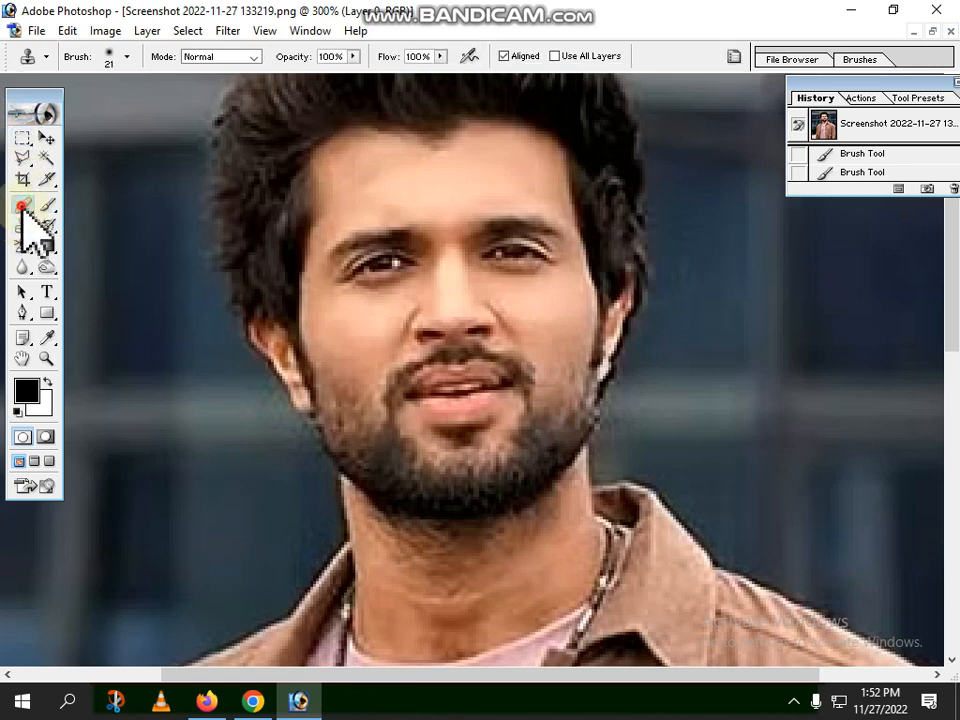
{"action": "left_click", "coordinate": [22, 206]}
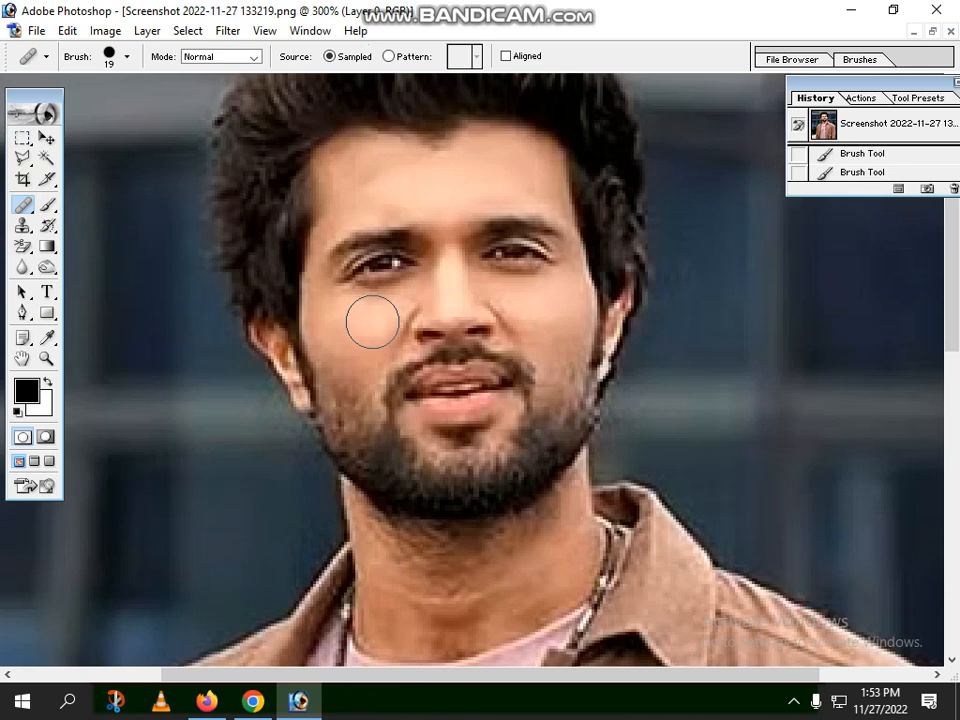
Heal the stubble and blemishes on the man's right cheek with a 7 px Healing Brush, sampling clean skin from the same cheek
{"action": "scroll", "coordinate": [372, 321], "scroll_direction": "up", "scroll_amount": 1}
{"action": "scroll", "coordinate": [375, 332], "scroll_direction": "up", "scroll_amount": 1}
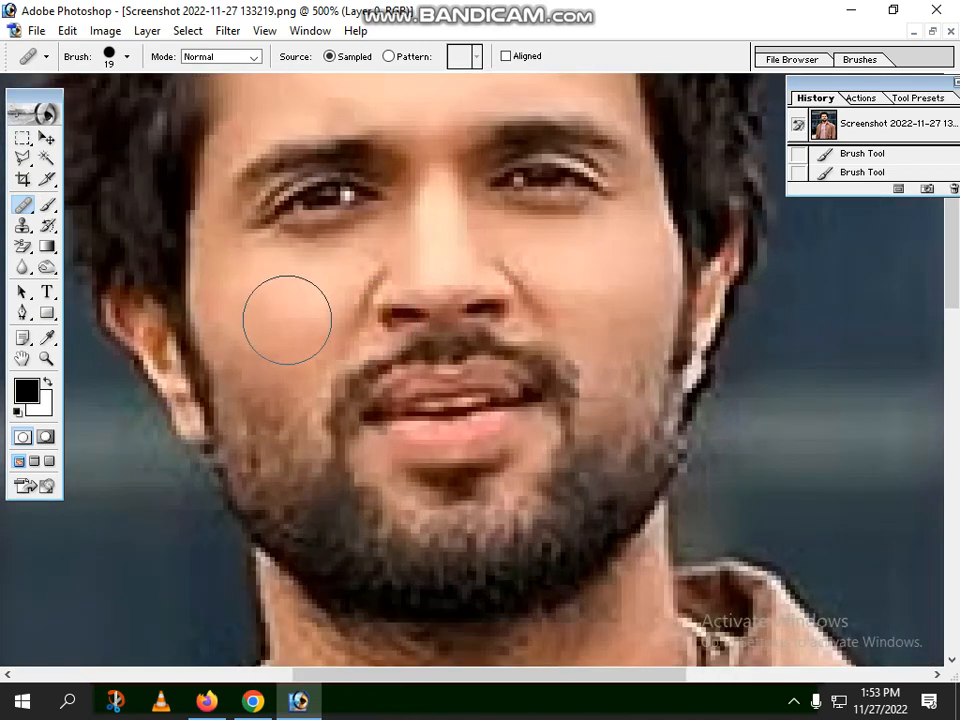
{"action": "key", "text": "bracketleft"}
{"action": "key", "text": "bracketleft"}
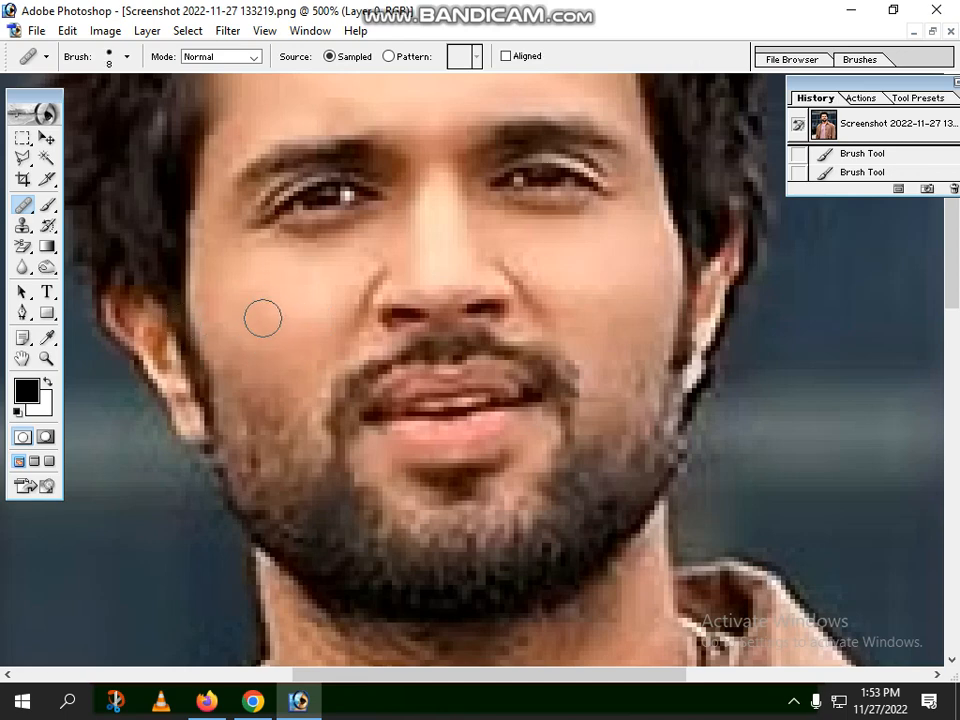
{"action": "key", "text": "bracketleft"}
{"action": "left_click", "coordinate": [261, 337], "text": "alt"}
{"action": "left_click", "coordinate": [276, 387]}
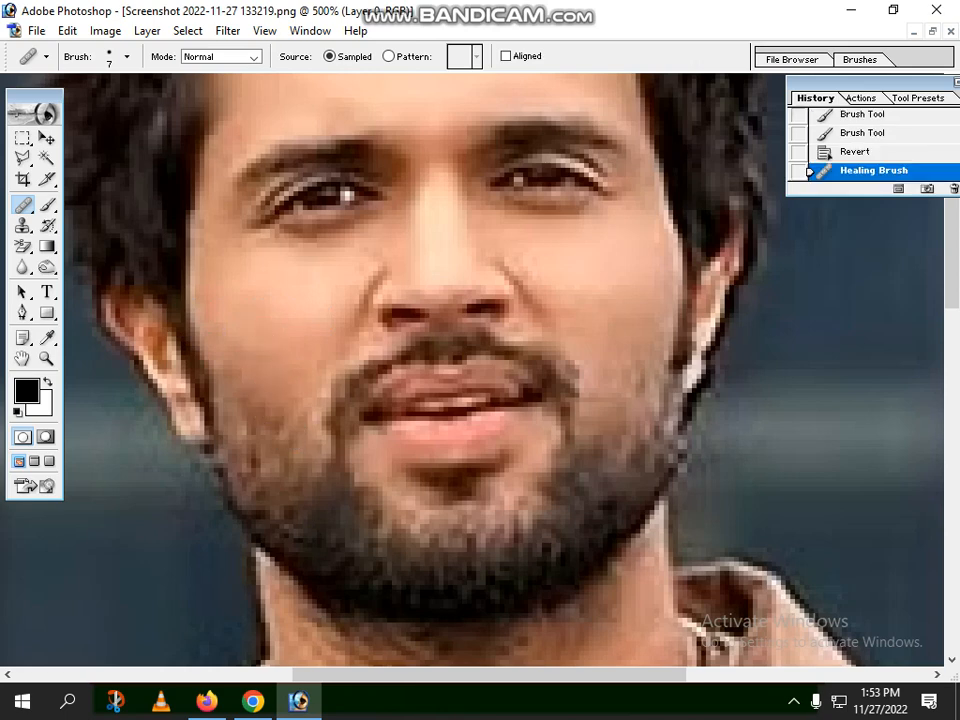
{"action": "left_click", "coordinate": [206, 303]}
{"action": "left_click", "coordinate": [213, 334]}
{"action": "left_click", "coordinate": [214, 342]}
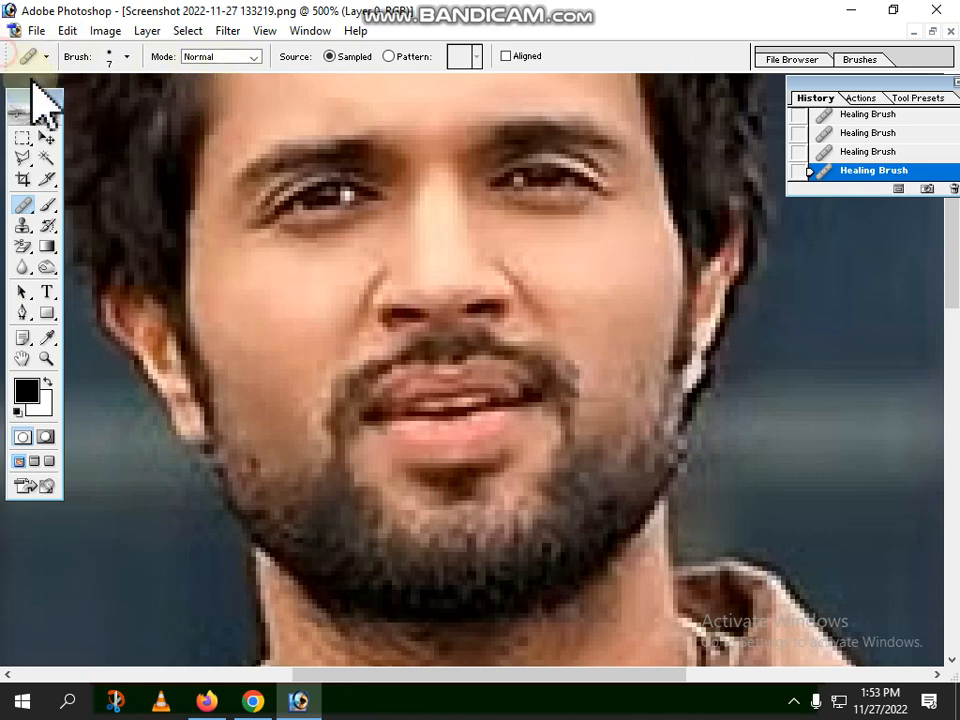
{"action": "mouse_move", "coordinate": [8, 60]}
{"action": "left_mouse_down"}
{"action": "mouse_move", "coordinate": [93, 147]}
{"action": "mouse_move", "coordinate": [14, 43]}
{"action": "mouse_move", "coordinate": [3, 58]}
{"action": "left_mouse_up"}
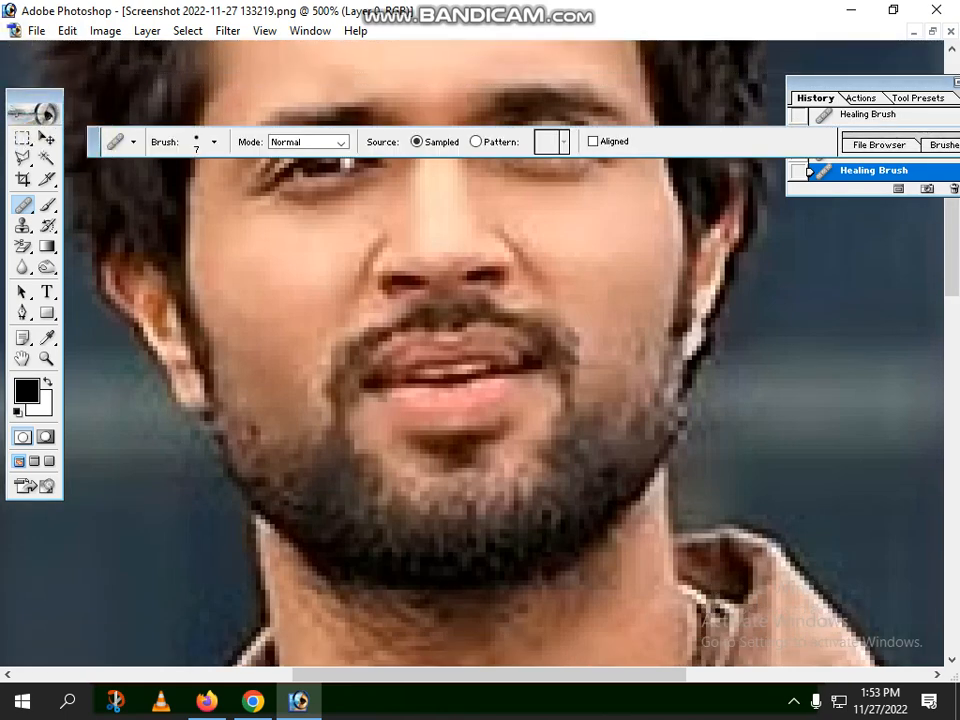
{"action": "left_click", "coordinate": [40, 92]}
{"action": "left_click_drag", "start_coordinate": [41, 93], "coordinate": [4, 57]}
{"action": "left_click_drag", "start_coordinate": [92, 150], "coordinate": [78, 58]}
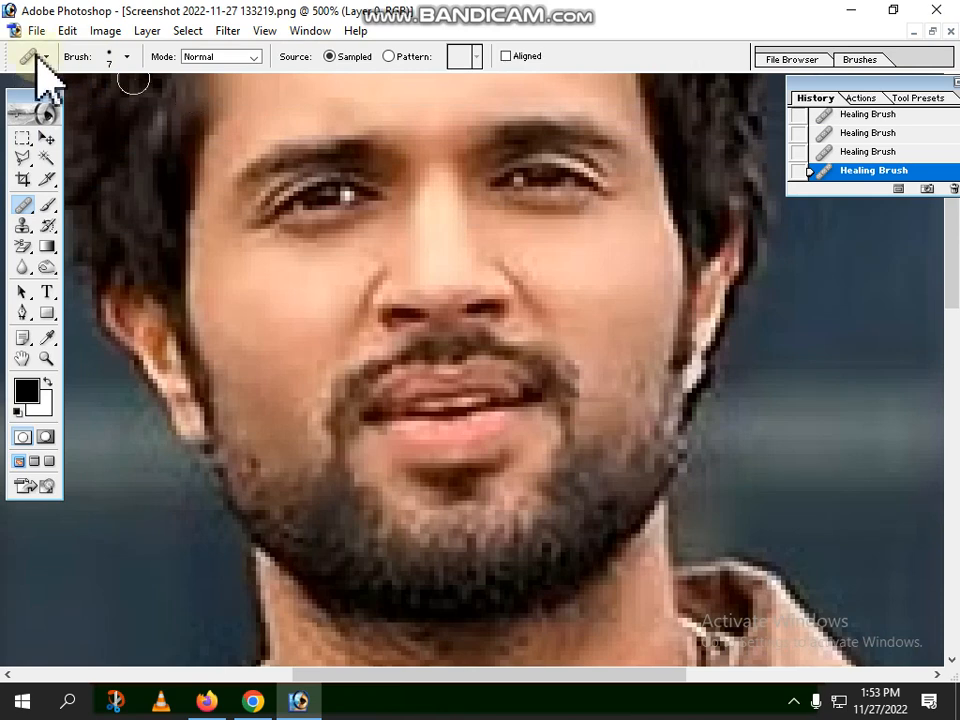
Review the Healing Brush's blend modes, keeping Normal, and inspect its diameter, hardness and spacing settings
{"action": "left_click", "coordinate": [254, 57]}
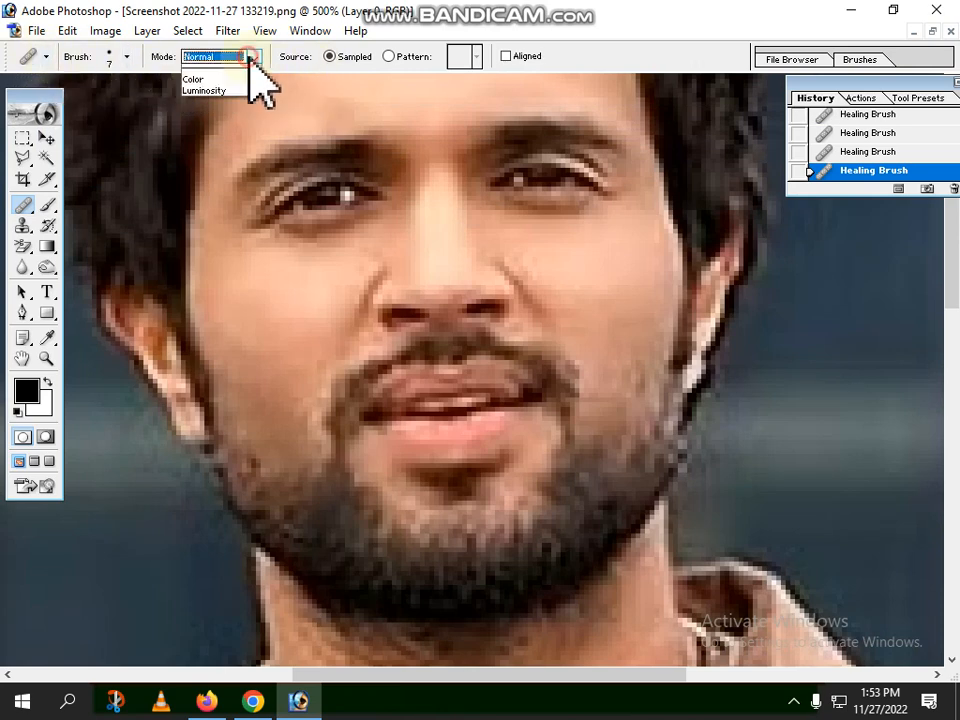
{"action": "left_click", "coordinate": [196, 70]}
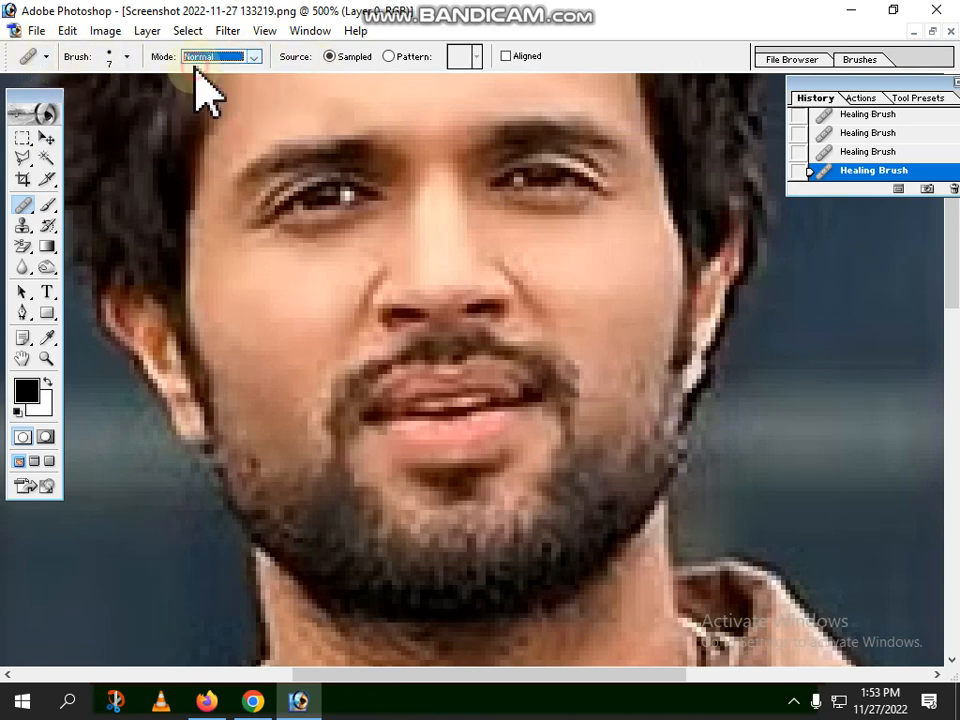
{"action": "left_click", "coordinate": [127, 57]}
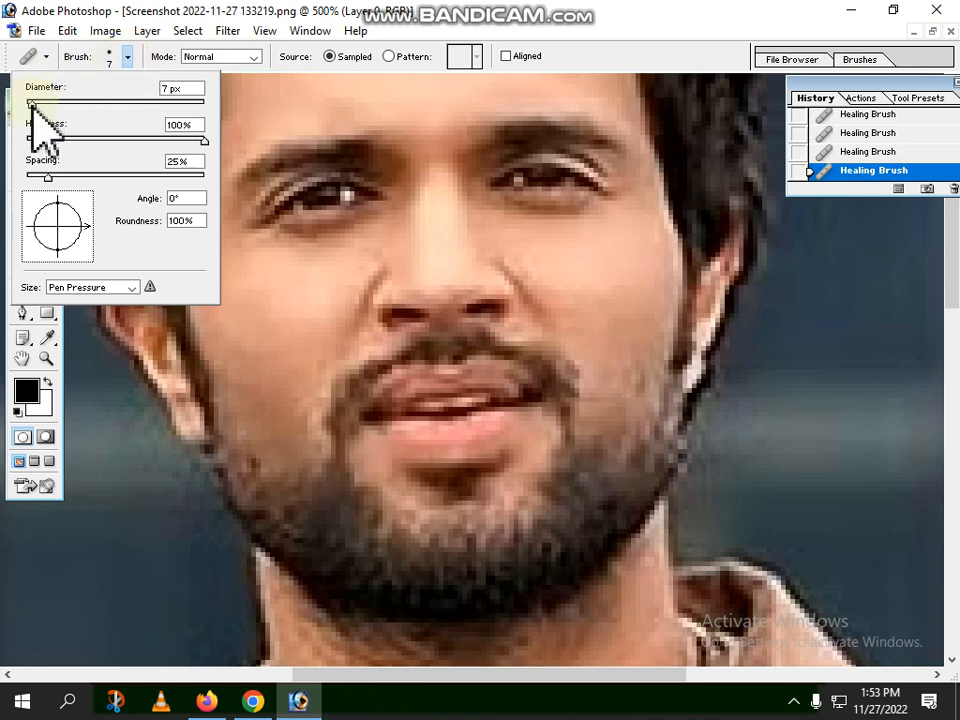
{"action": "left_click", "coordinate": [269, 106]}
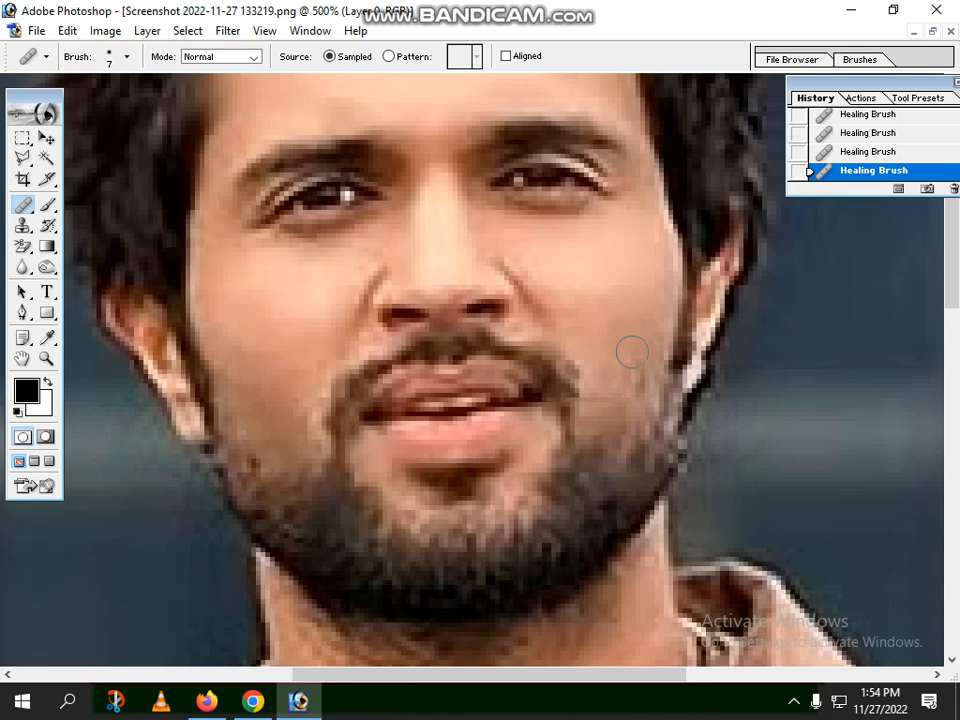
Heal the stubble on the man's left cheek, using clean skin higher on that cheek as the sample source
{"action": "left_click", "coordinate": [617, 321], "text": "alt"}
{"action": "left_click_drag", "start_coordinate": [630, 369], "coordinate": [635, 384]}
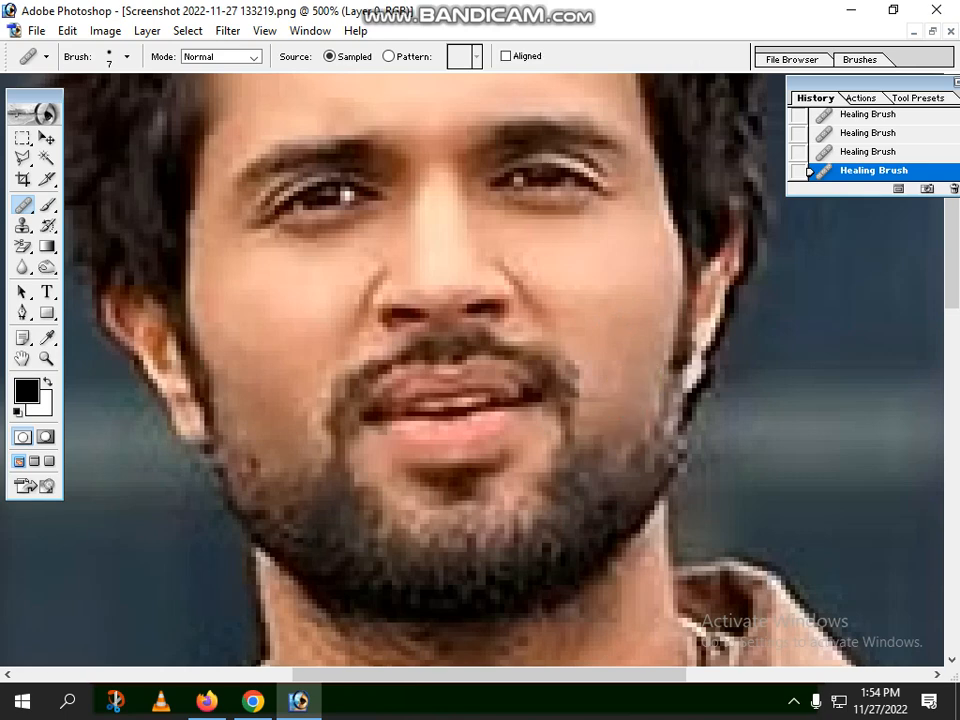
{"action": "left_click", "coordinate": [608, 436]}
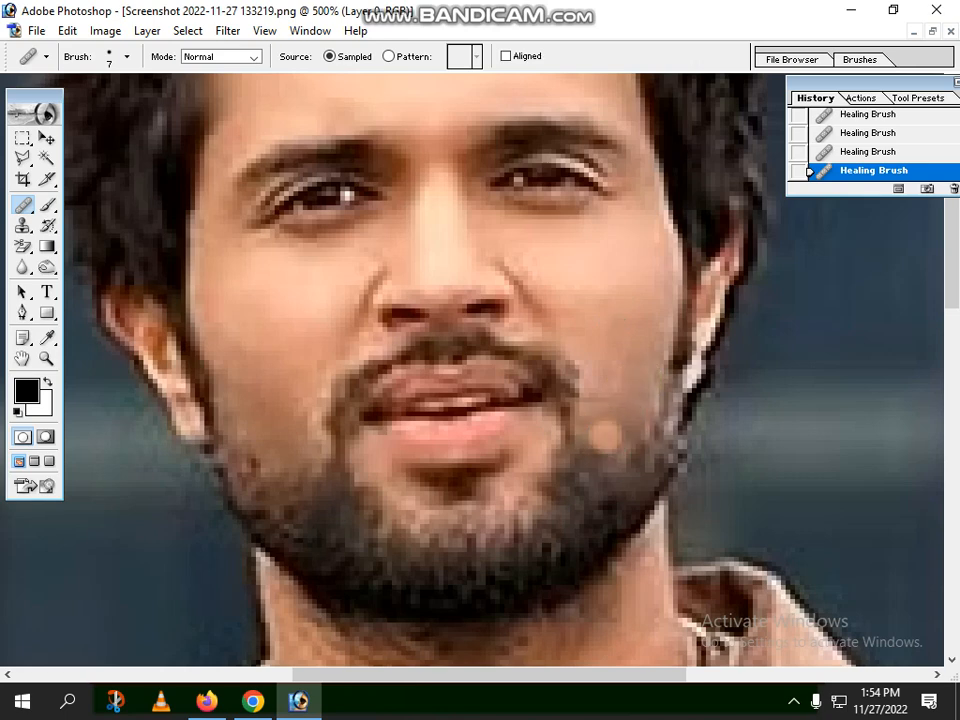
{"action": "left_click", "coordinate": [645, 393]}
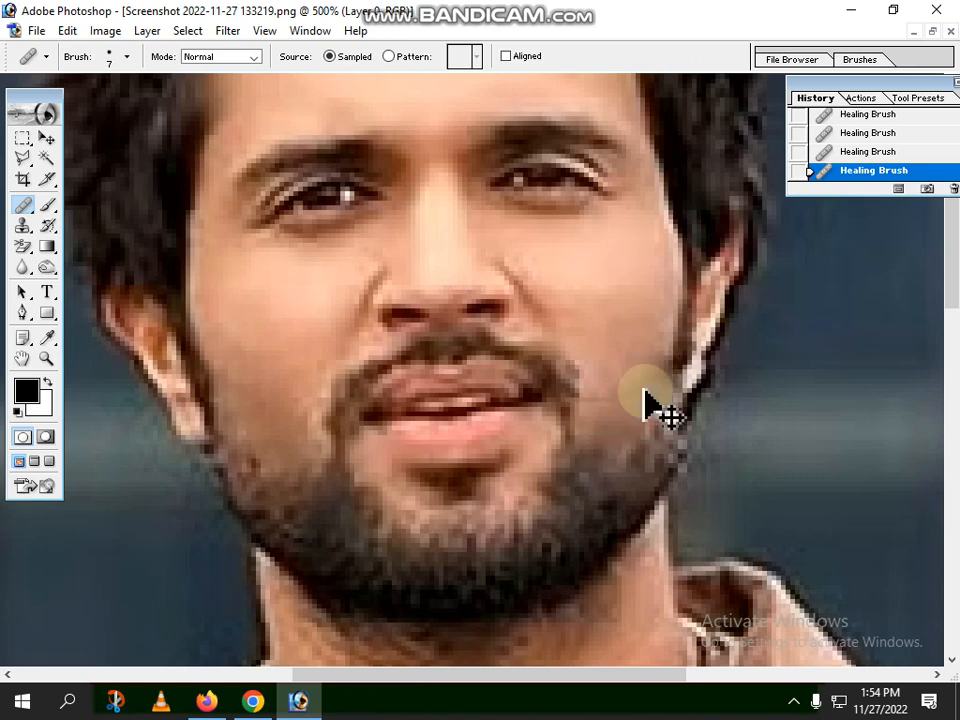
Step back and forward through the last two healing strokes to compare the left cheek before and after
{"action": "key", "text": "ctrl+alt+z"}
{"action": "key", "text": "ctrl+alt+z"}
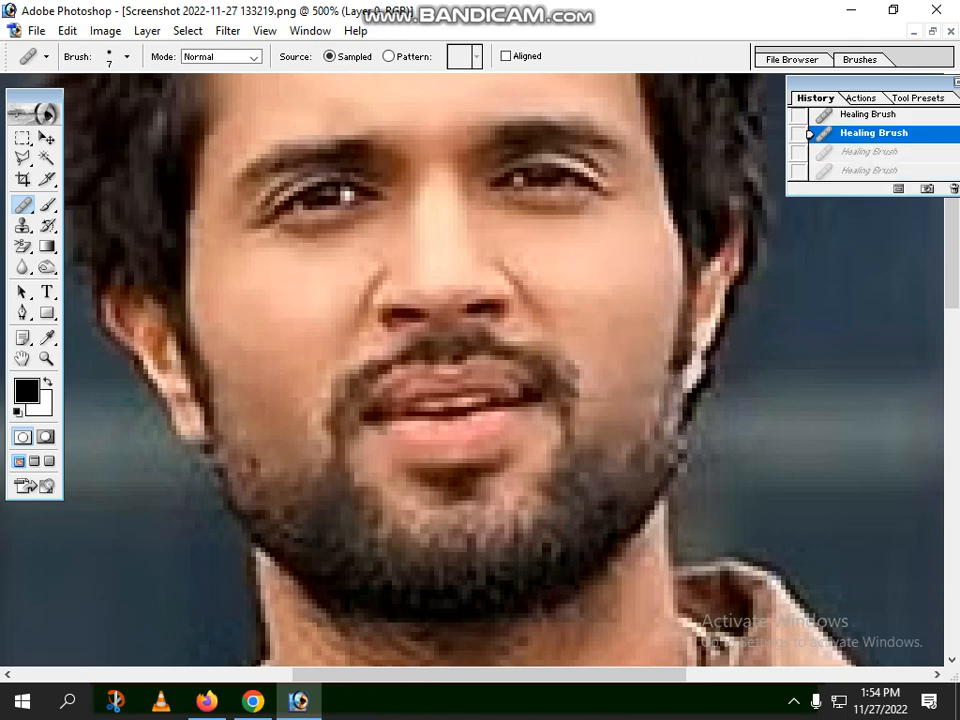
{"action": "key", "text": "ctrl+shift+z"}
{"action": "key", "text": "ctrl+shift+z"}
{"action": "key", "text": "ctrl+alt+z"}
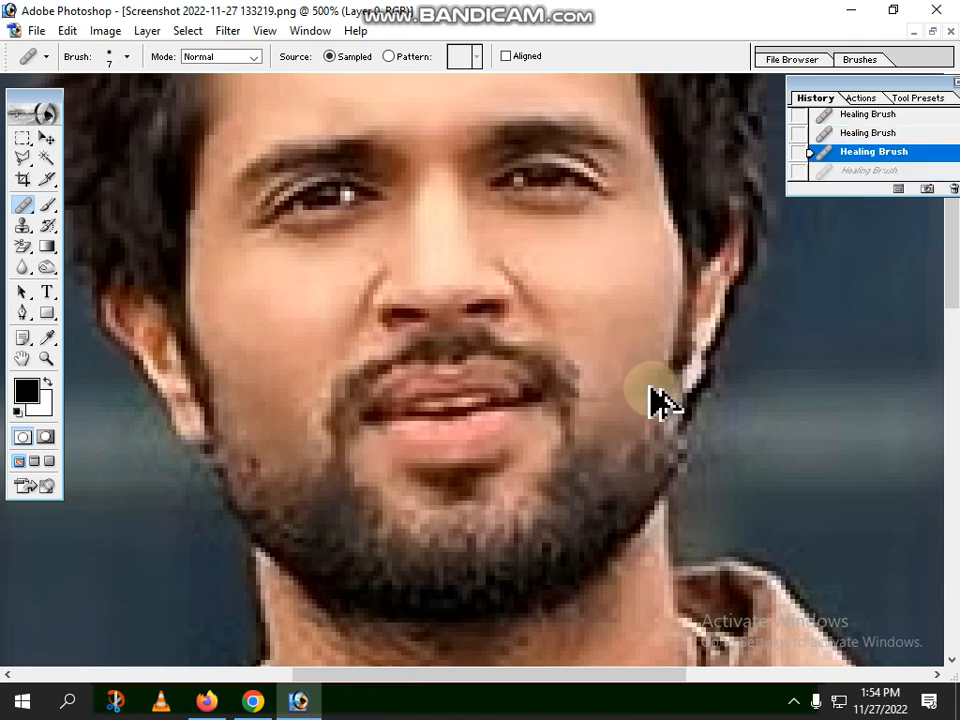
{"action": "key", "text": "ctrl+alt+z"}
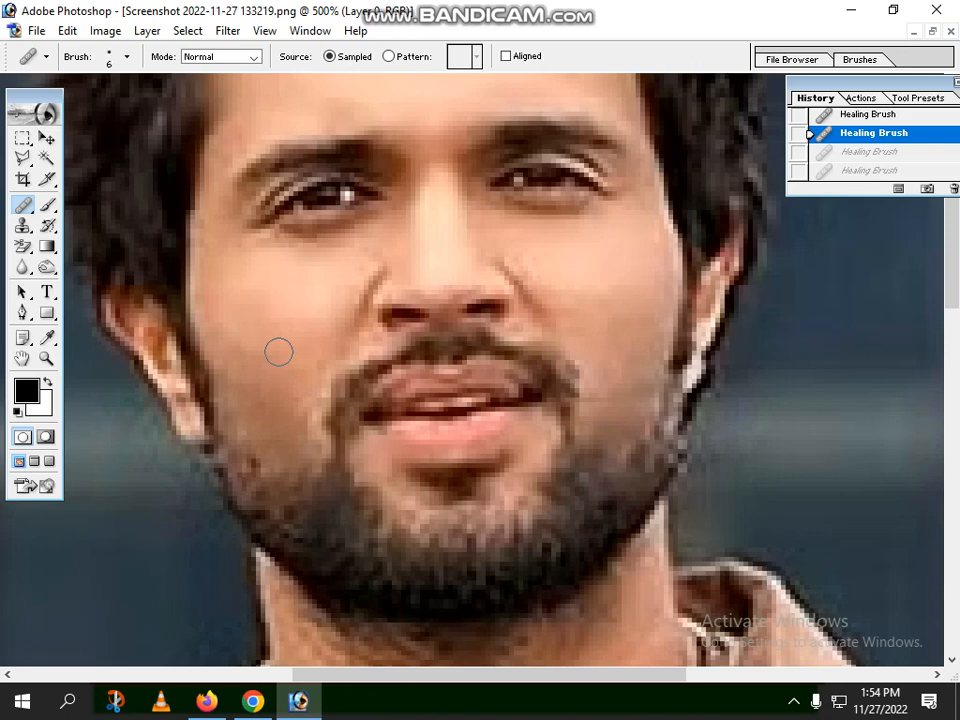
{"action": "key", "text": "ctrl+shift+z"}
{"action": "key", "text": "ctrl+shift+z"}
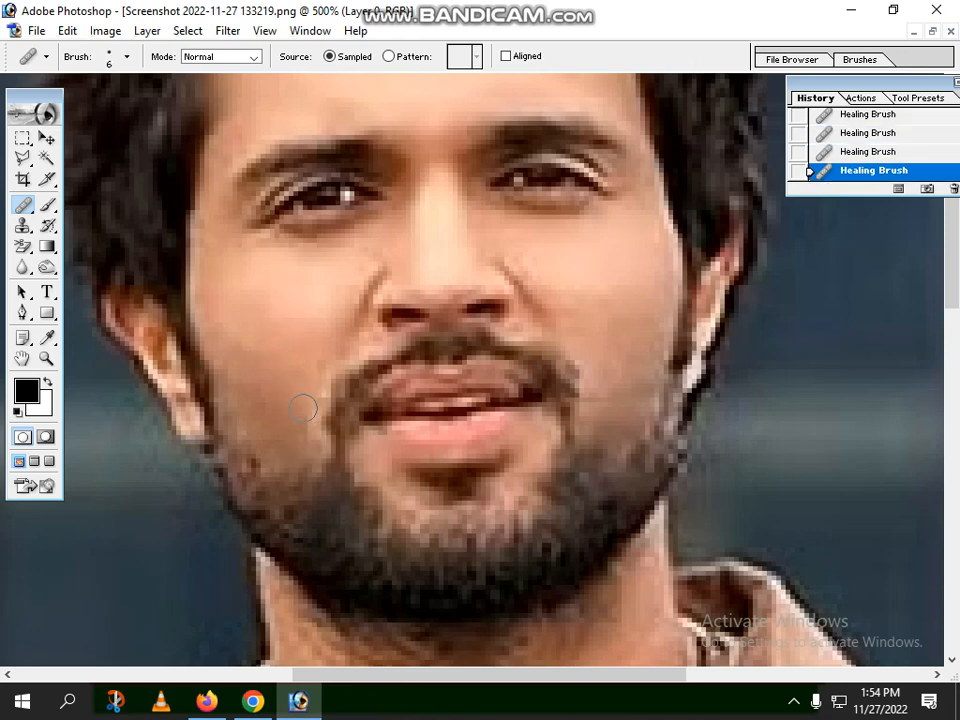
Heal the right half of the man's moustache down past the mouth corner with a 5 px Healing Brush, sampling skin from his right cheek
{"action": "left_click", "coordinate": [572, 332], "text": "ctrl"}
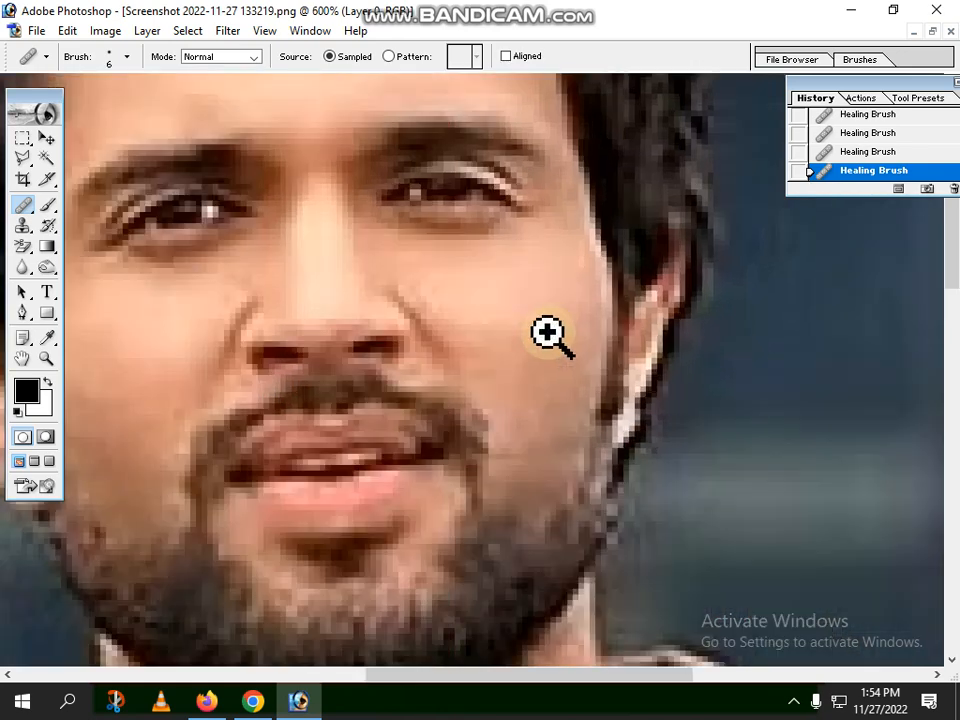
{"action": "left_click", "coordinate": [377, 395], "text": "ctrl"}
{"action": "left_click_drag", "start_coordinate": [399, 396], "coordinate": [441, 405]}
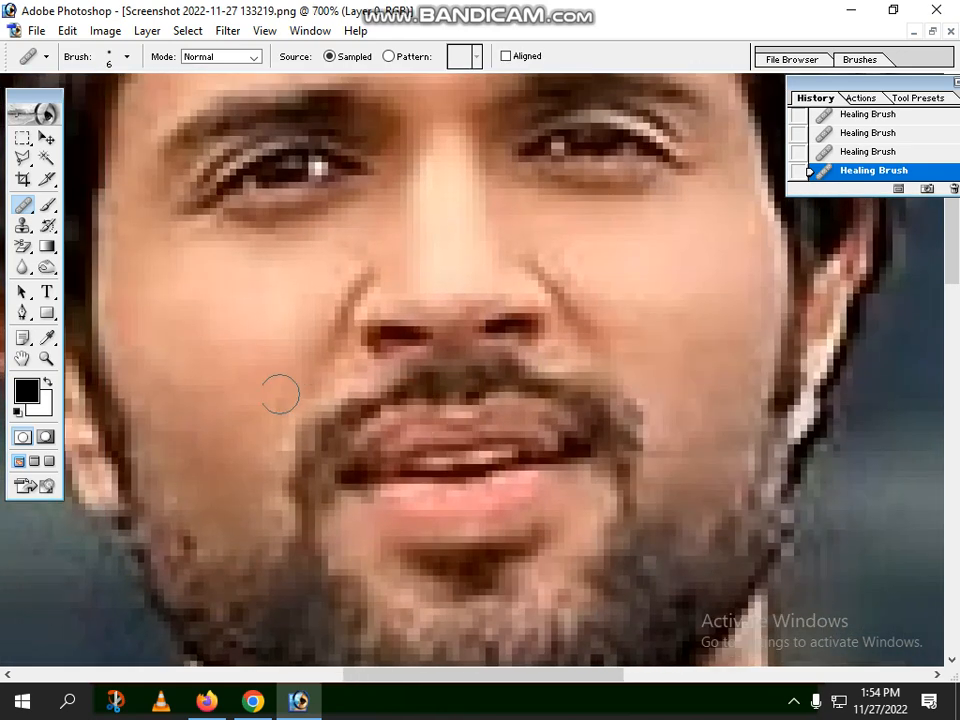
{"action": "key", "text": "bracketleft"}
{"action": "left_click", "coordinate": [253, 395], "text": "alt"}
{"action": "left_click", "coordinate": [342, 421]}
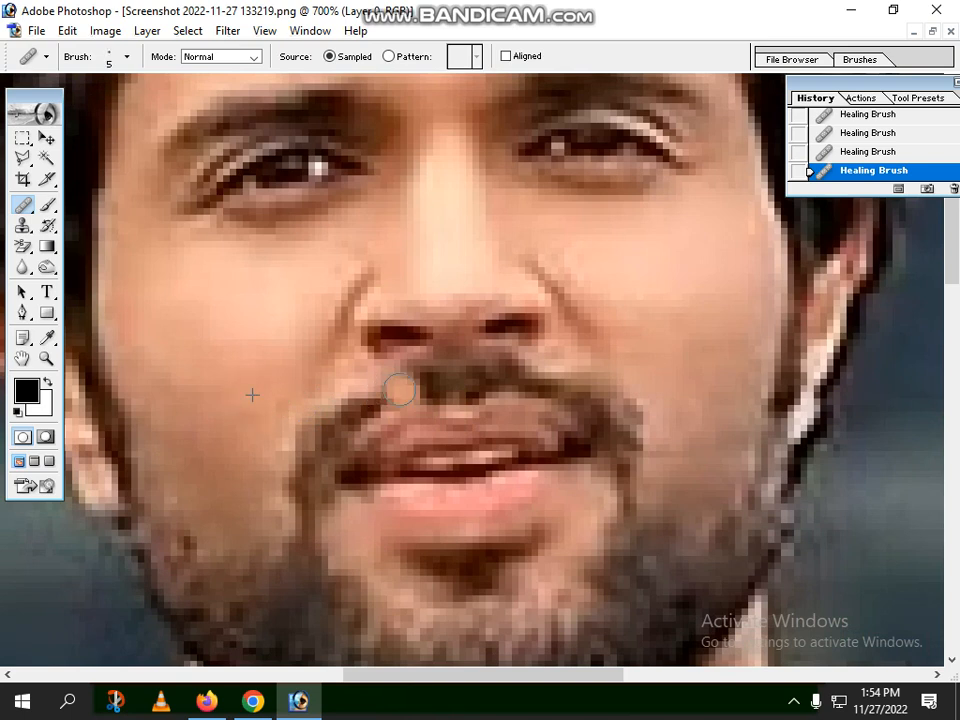
{"action": "left_click", "coordinate": [329, 448]}
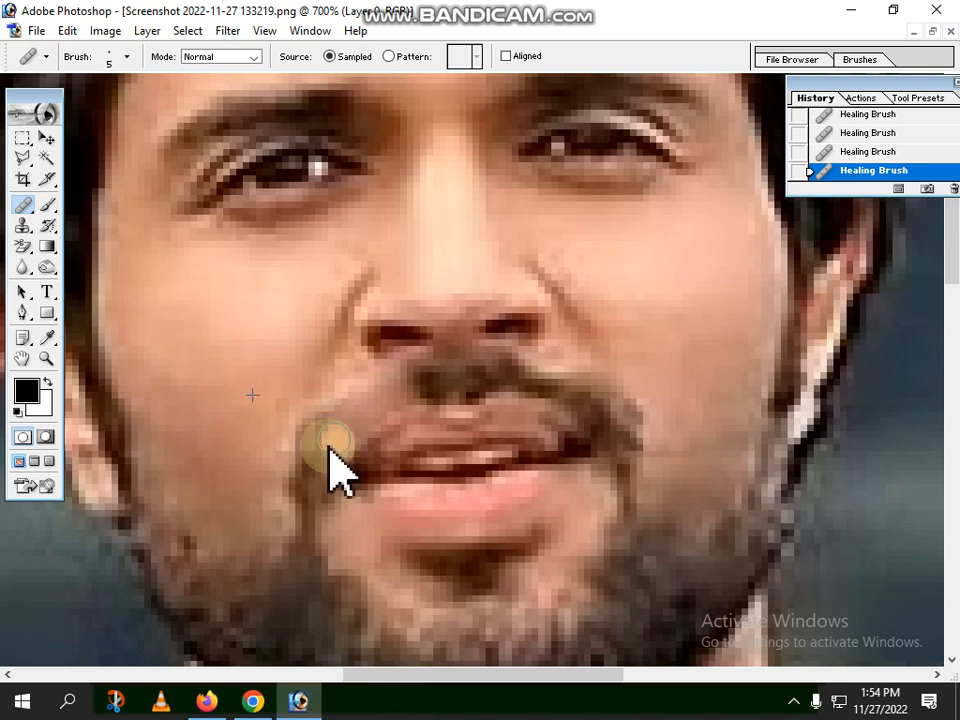
{"action": "left_click_drag", "start_coordinate": [323, 424], "coordinate": [306, 503]}
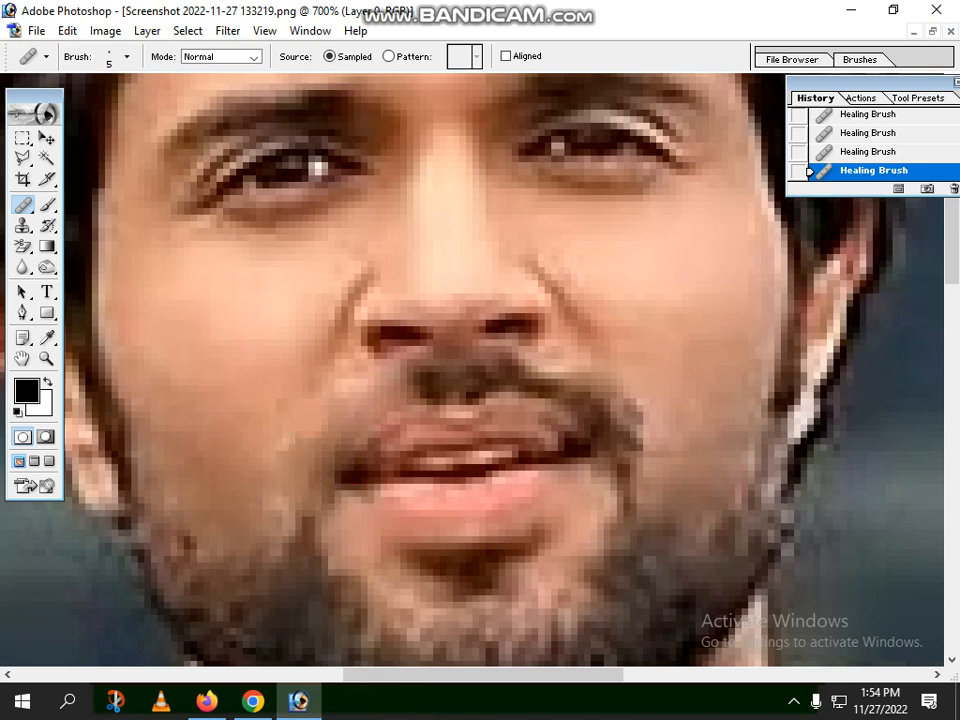
Heal the crease lines on both sides of the nose using the same cheek skin sample
{"action": "left_click", "coordinate": [328, 338]}
{"action": "left_click", "coordinate": [358, 276]}
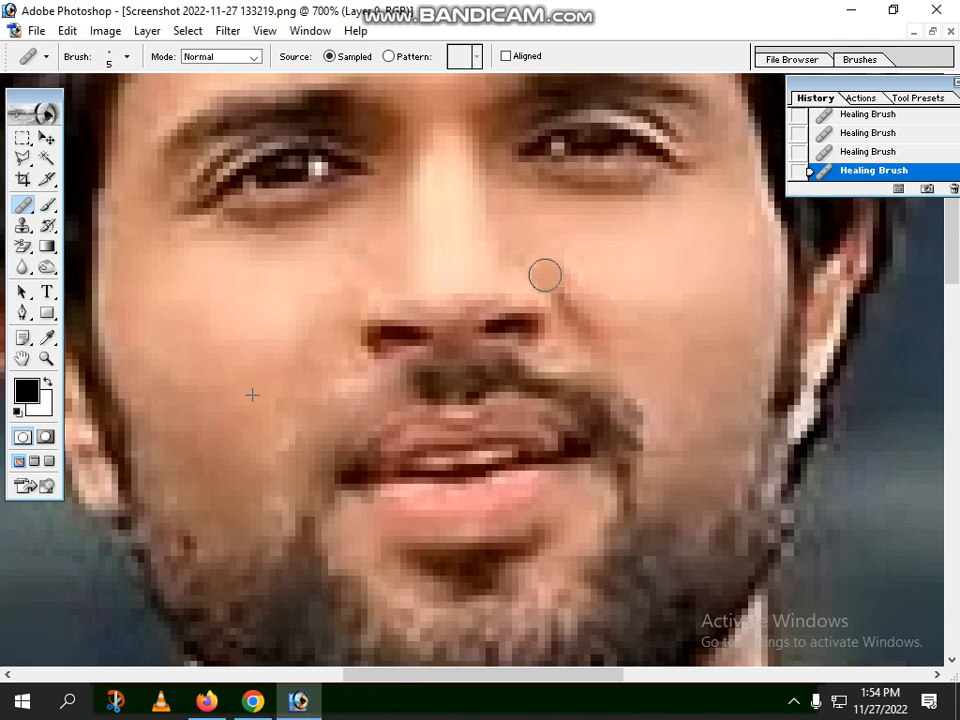
{"action": "left_click_drag", "start_coordinate": [544, 274], "coordinate": [561, 296]}
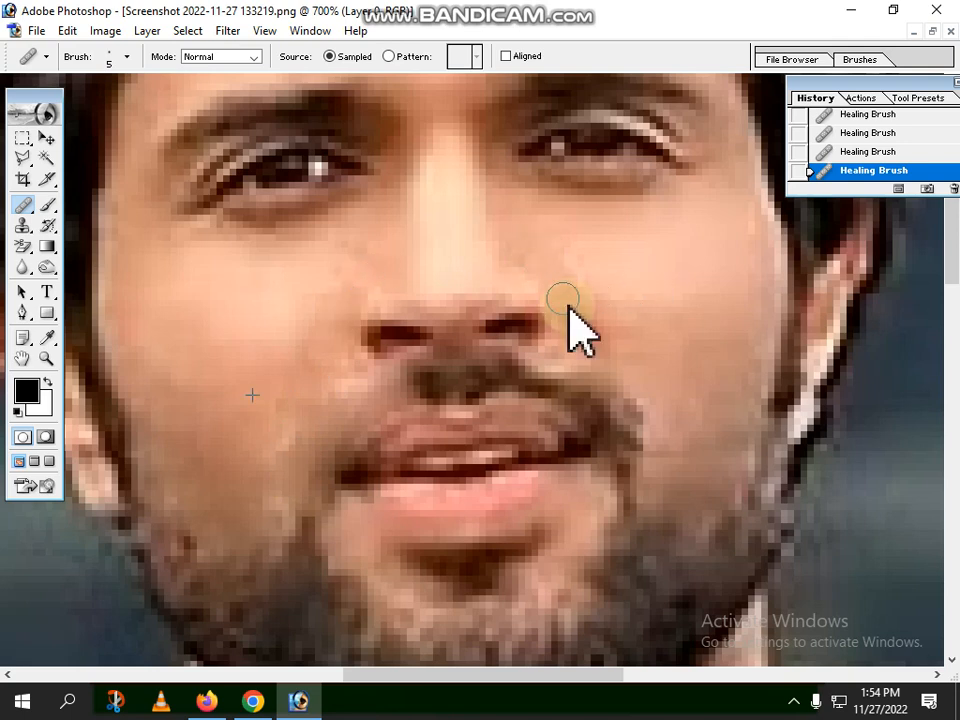
Heal the left half of the moustache and the dark hair directly beneath the nose
{"action": "left_click", "coordinate": [631, 410]}
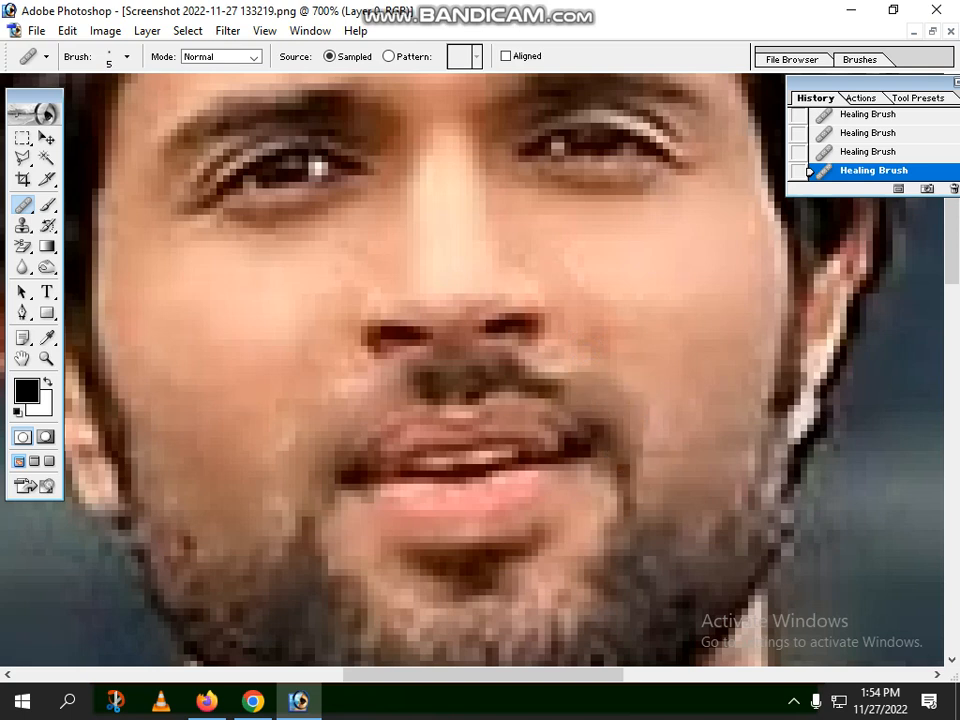
{"action": "left_click", "coordinate": [531, 380]}
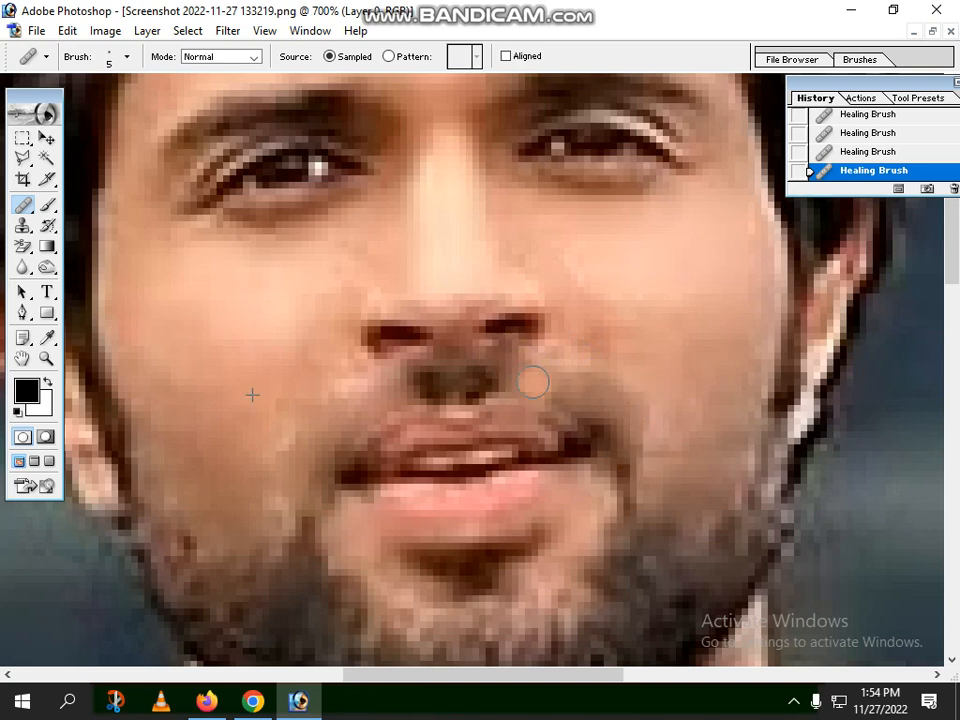
{"action": "left_click", "coordinate": [476, 379]}
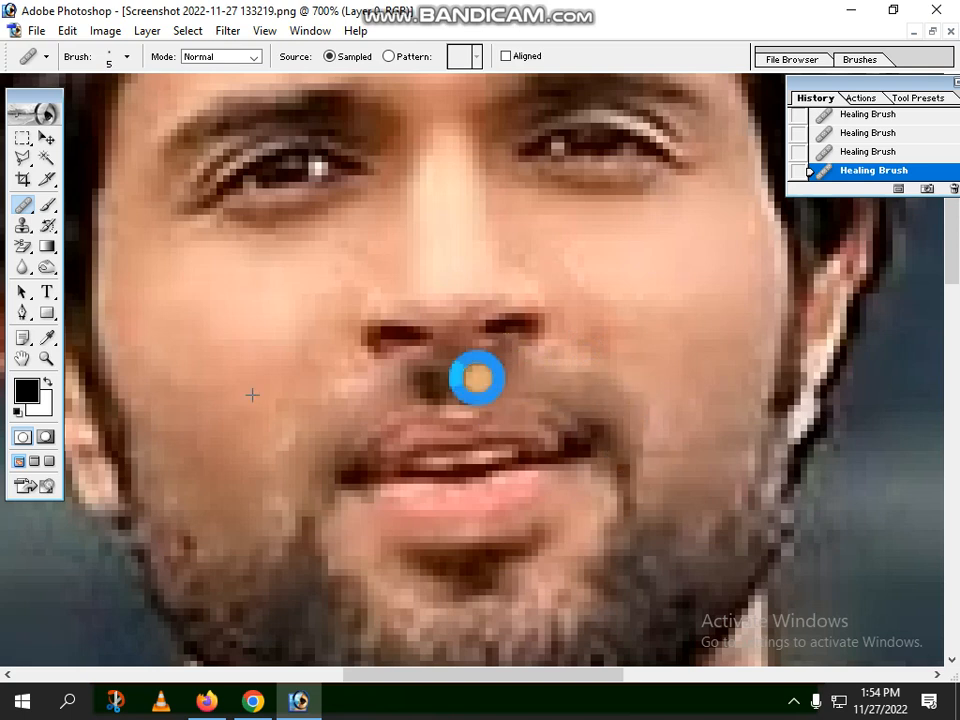
{"action": "left_click", "coordinate": [430, 396]}
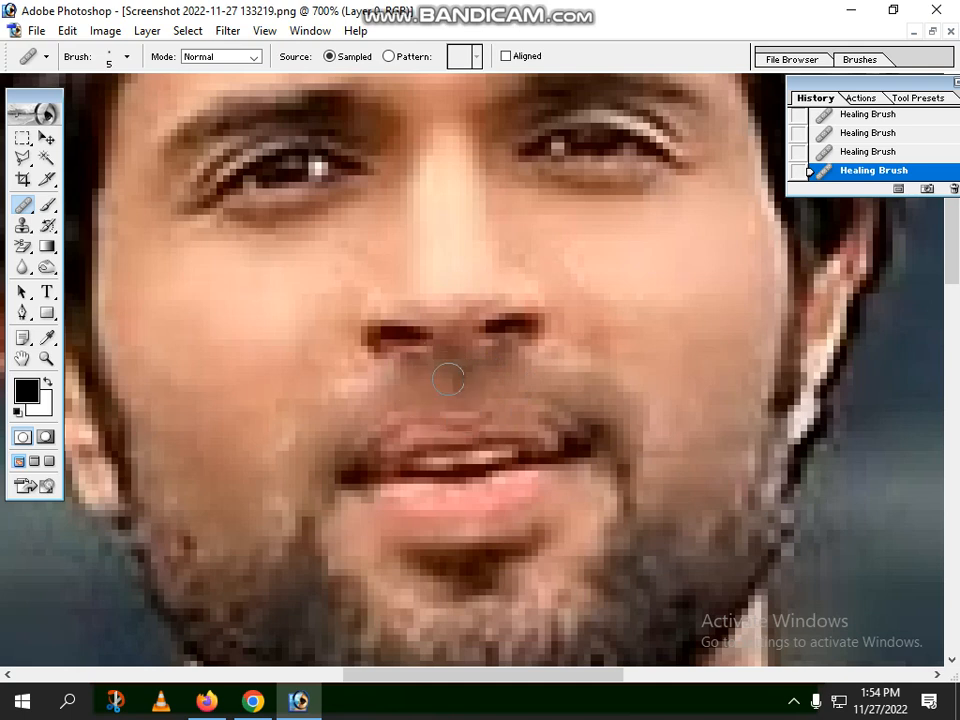
Heal the remaining moustache hair around the left corner of the man's mouth and the strip running down to the beard
{"action": "left_click", "coordinate": [630, 394]}
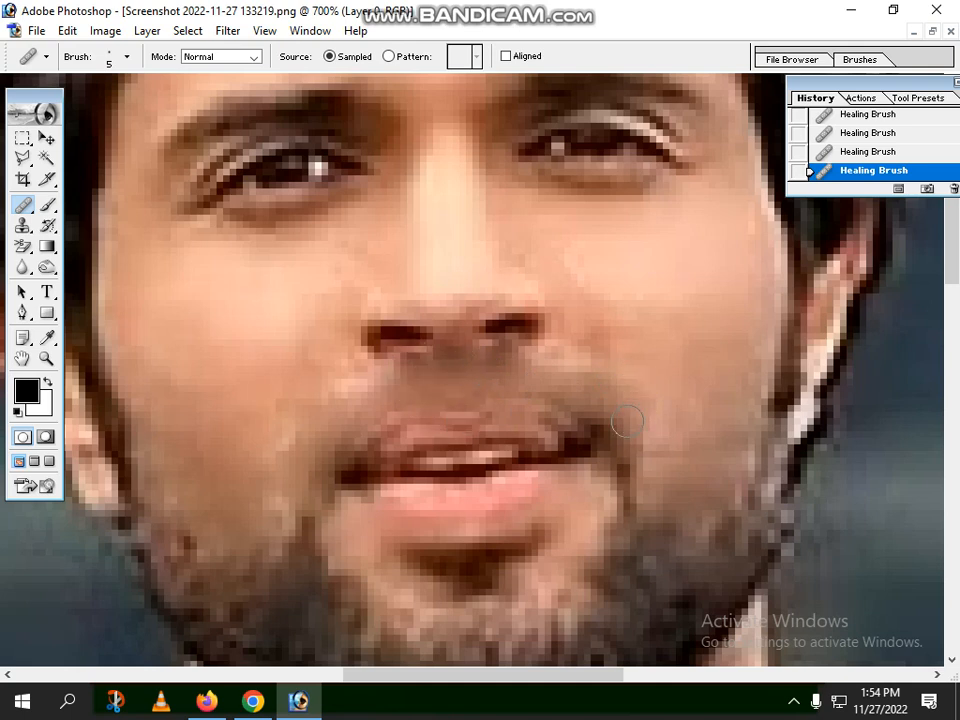
{"action": "left_click", "coordinate": [616, 430]}
{"action": "left_click", "coordinate": [590, 419]}
{"action": "left_click", "coordinate": [628, 452]}
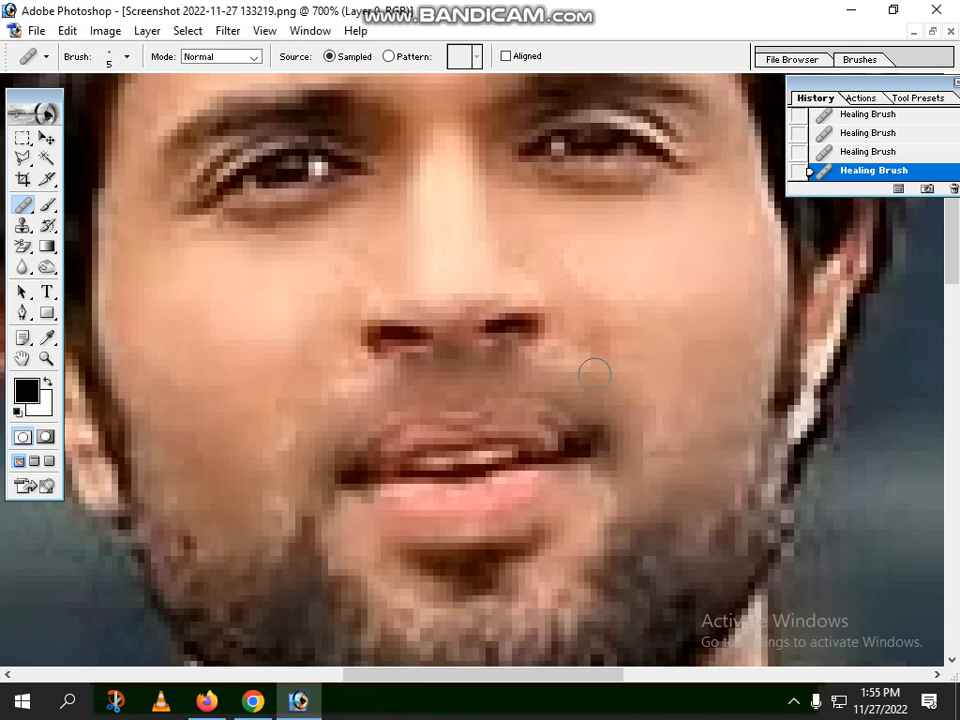
Heal the upper edge of the beard below the right corner of the man's mouth
{"action": "left_click", "coordinate": [302, 515]}
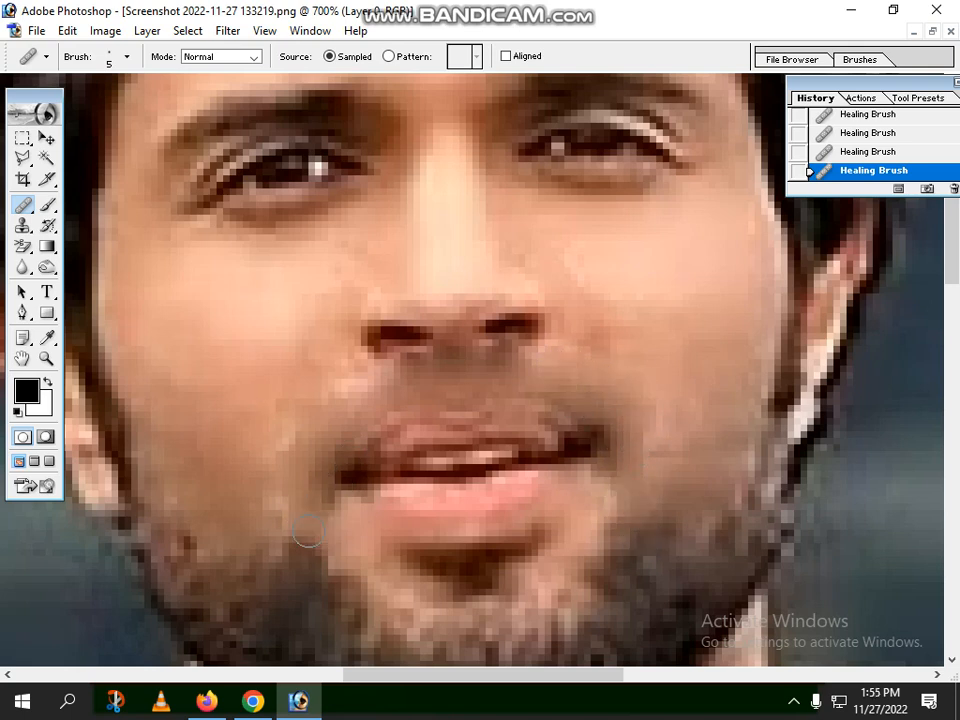
{"action": "left_click", "coordinate": [326, 549]}
{"action": "left_click", "coordinate": [282, 538]}
{"action": "left_click", "coordinate": [268, 511]}
{"action": "left_click_drag", "start_coordinate": [269, 511], "coordinate": [272, 508]}
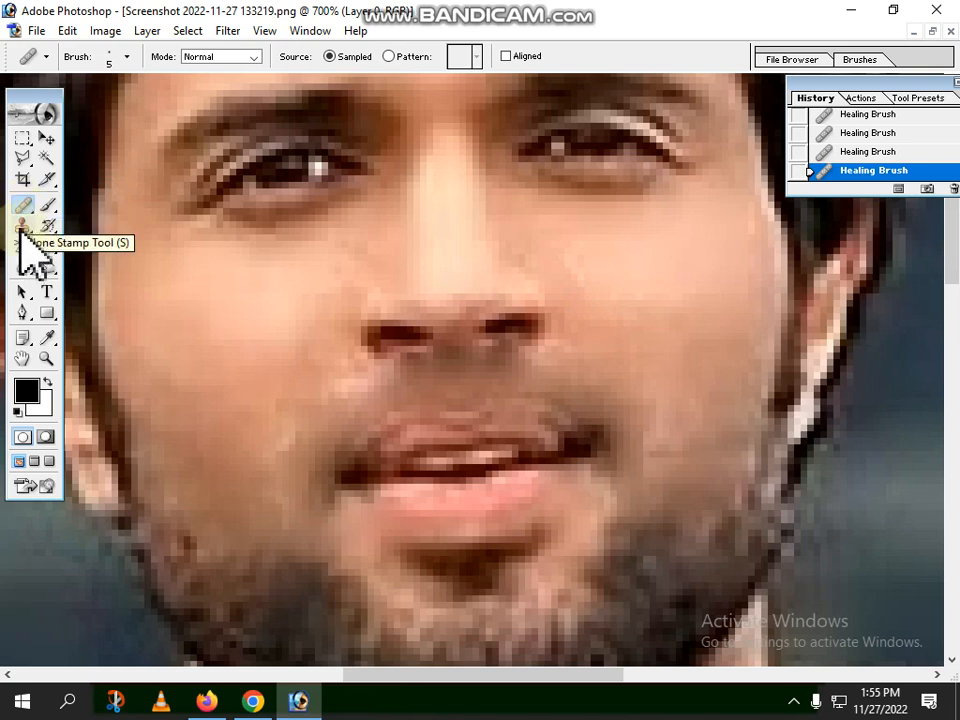
Switch to the Clone Stamp tool with a 9 px brush for the beard area
{"action": "left_click", "coordinate": [22, 227]}
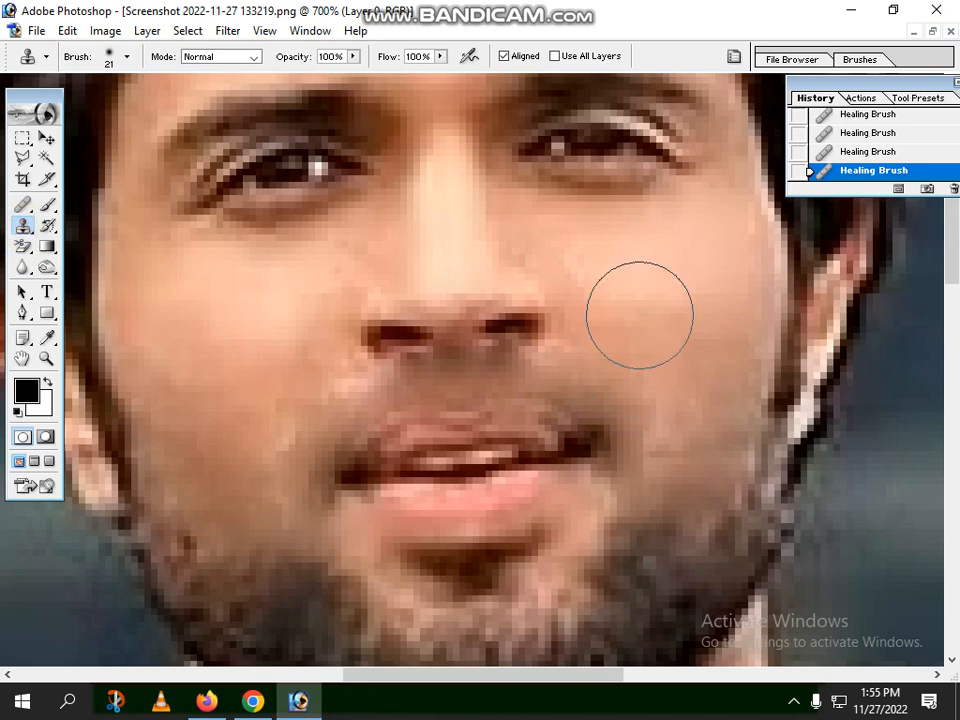
{"action": "key", "text": "bracketleft"}
{"action": "key", "text": "bracketleft"}
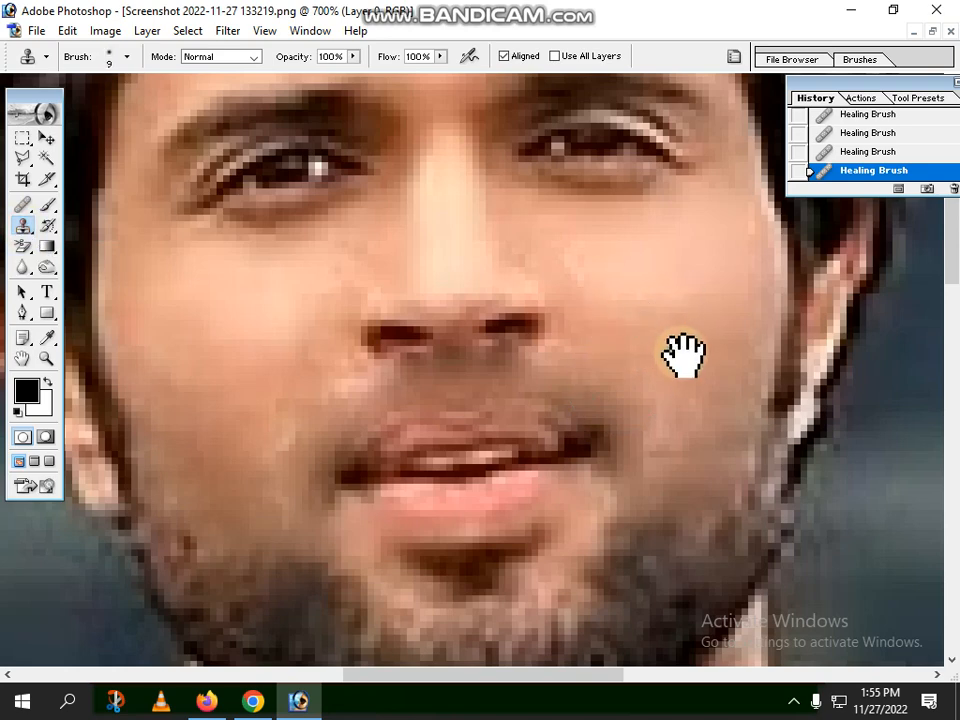
{"action": "left_click_drag", "start_coordinate": [681, 354], "coordinate": [701, 239]}
{"action": "mouse_move", "coordinate": [341, 392]}
{"action": "left_mouse_down"}
{"action": "mouse_move", "coordinate": [354, 358]}
{"action": "mouse_move", "coordinate": [302, 377]}
{"action": "left_mouse_up"}
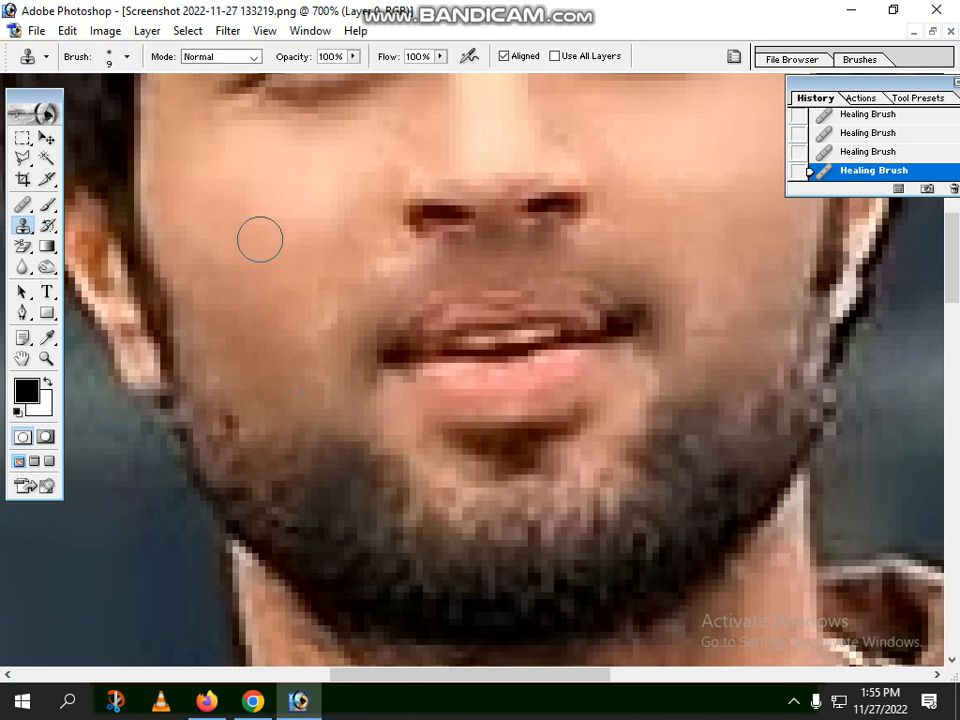
Try cloning right-cheek skin over the beard below the right mouth corner at 100% opacity and flow
{"action": "left_click", "coordinate": [260, 240], "text": "alt"}
{"action": "left_click", "coordinate": [260, 240], "text": "alt"}
{"action": "left_click", "coordinate": [386, 465]}
{"action": "left_click", "coordinate": [371, 458]}
{"action": "left_click", "coordinate": [341, 456]}
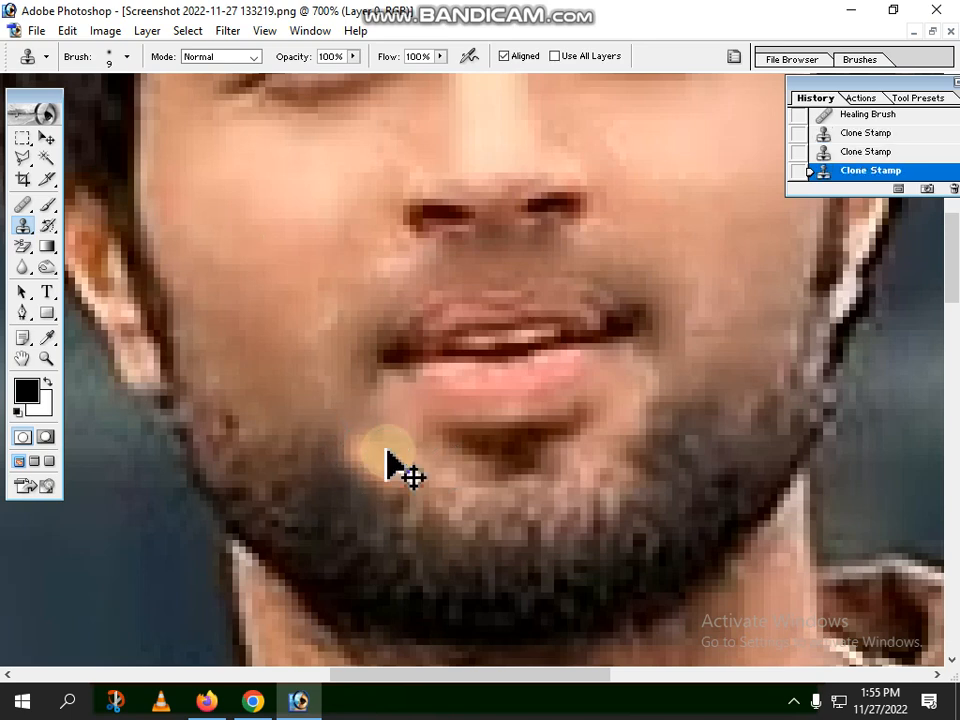
{"action": "left_click", "coordinate": [418, 440]}
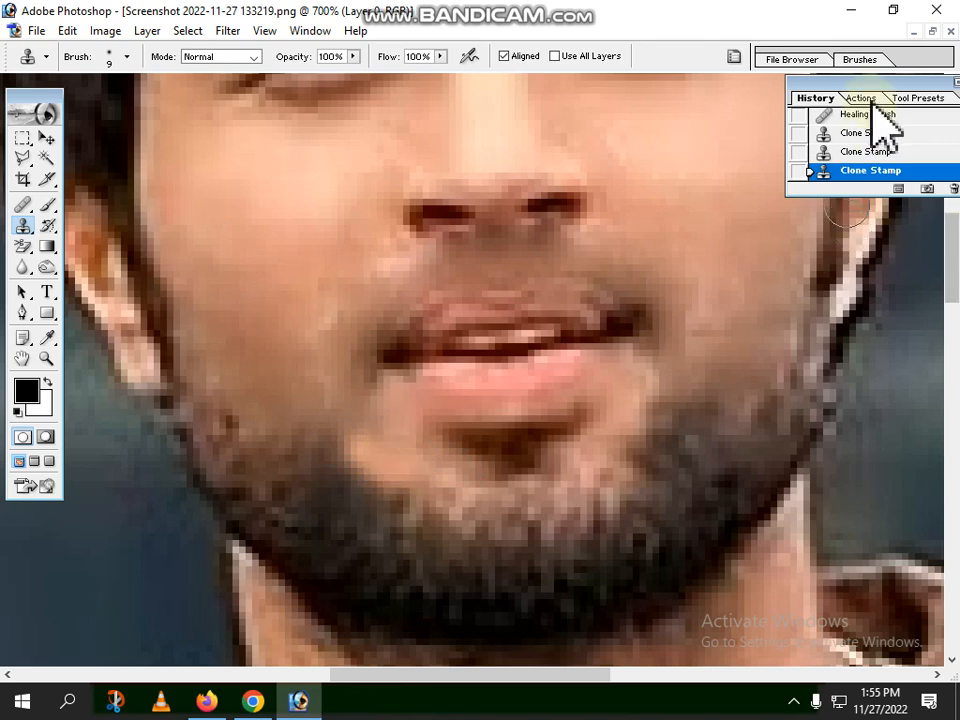
Revert the image to the last Healing Brush state, undoing the clone strokes on the beard
{"action": "left_click_drag", "start_coordinate": [853, 84], "coordinate": [849, 96]}
{"action": "left_click", "coordinate": [858, 164]}
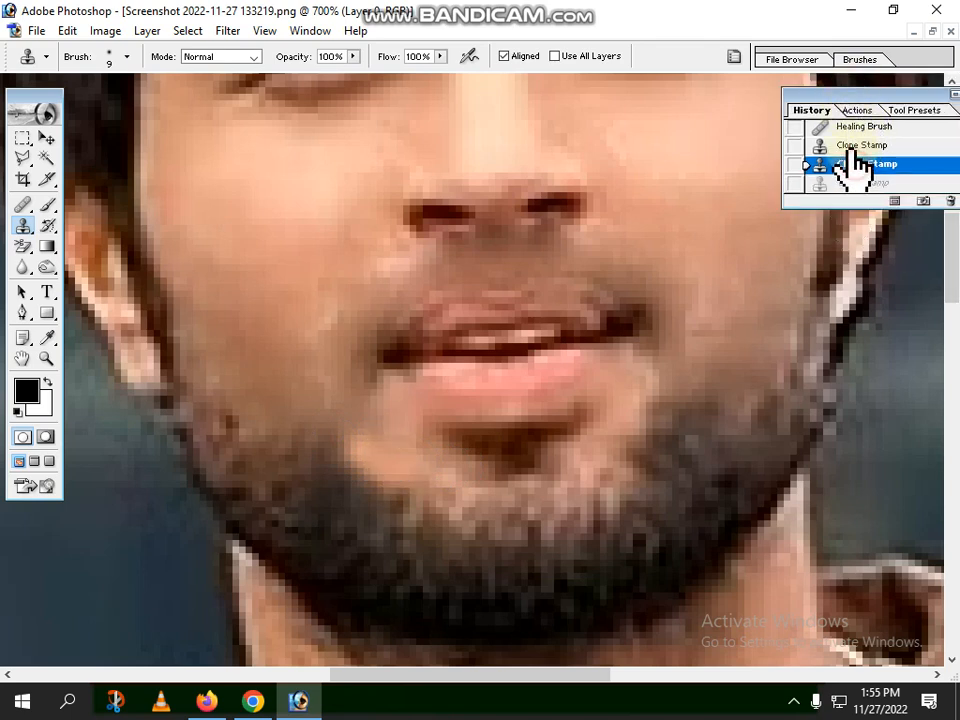
{"action": "left_click", "coordinate": [855, 146]}
{"action": "left_click", "coordinate": [856, 128]}
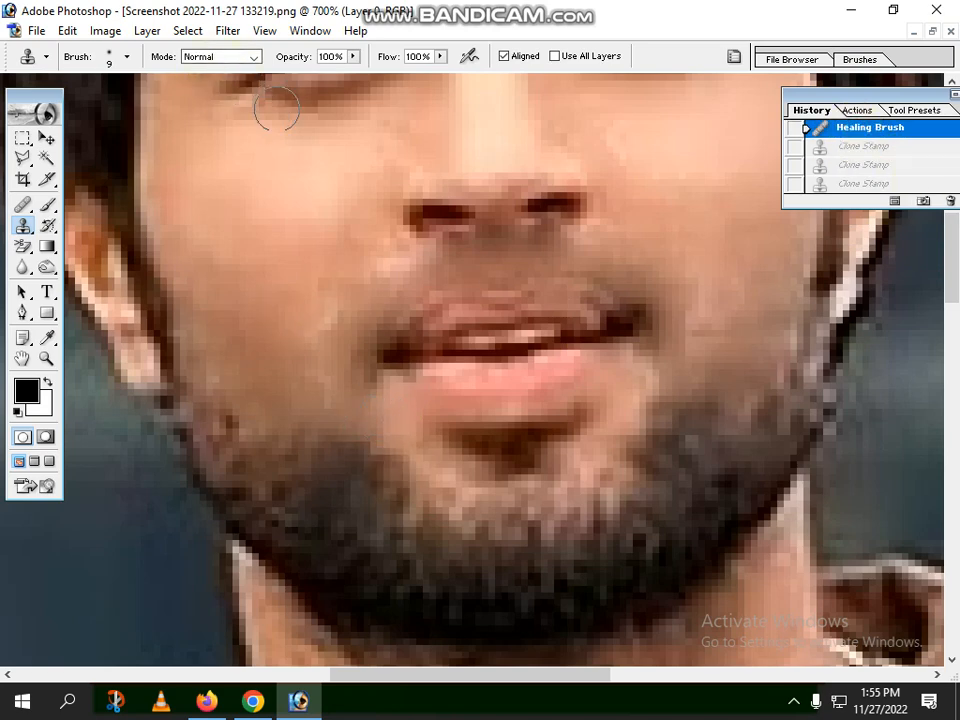
Undock the tool options and review the Clone Stamp's blend modes, keeping Normal
{"action": "mouse_move", "coordinate": [5, 52]}
{"action": "left_mouse_down"}
{"action": "mouse_move", "coordinate": [72, 106]}
{"action": "mouse_move", "coordinate": [12, 72]}
{"action": "left_mouse_up"}
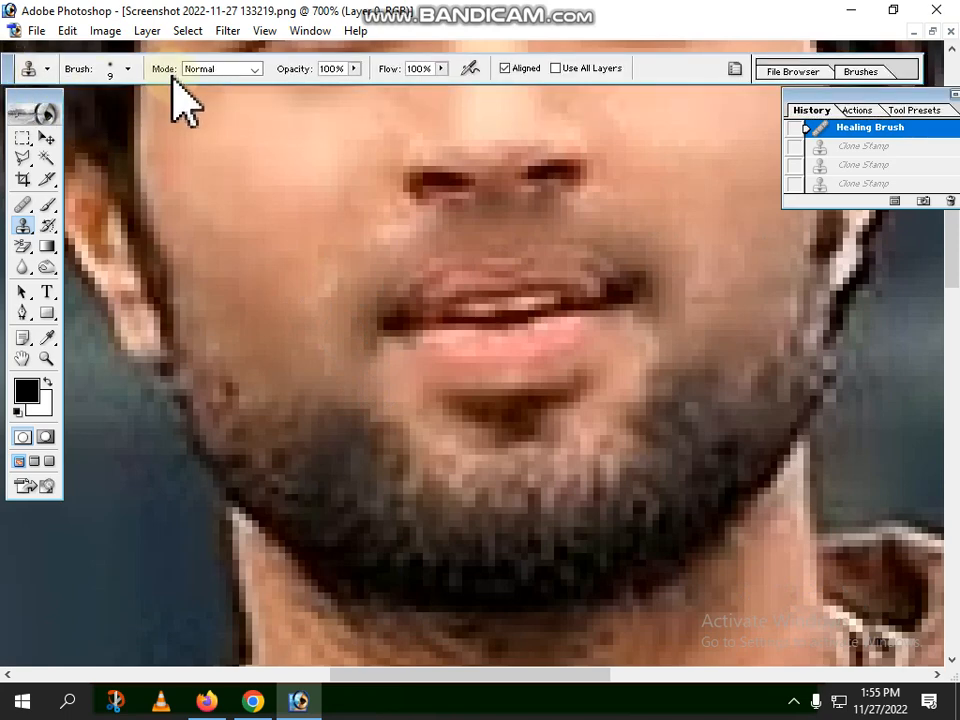
{"action": "left_click", "coordinate": [256, 69]}
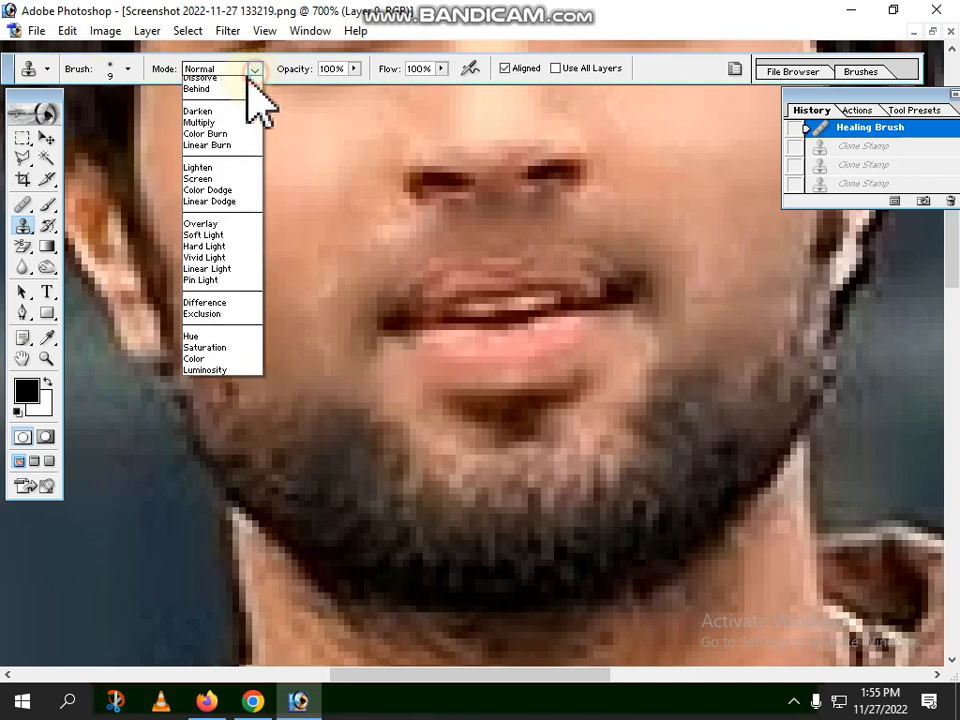
{"action": "left_click", "coordinate": [214, 80]}
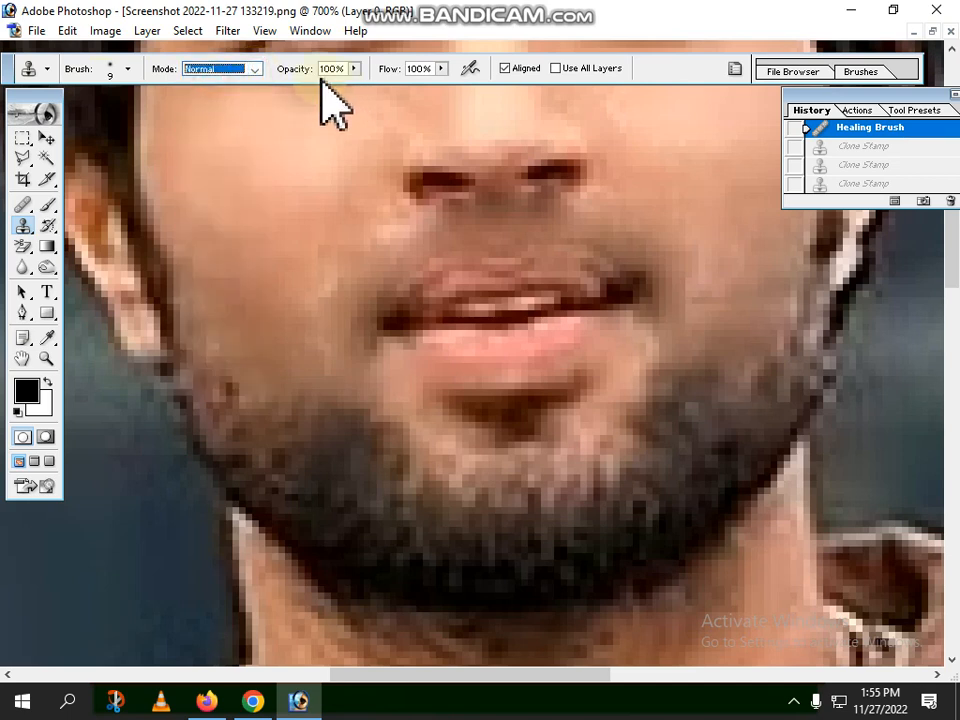
Lower the Clone Stamp's opacity to 21% and its flow to 22%
{"action": "left_click", "coordinate": [354, 69]}
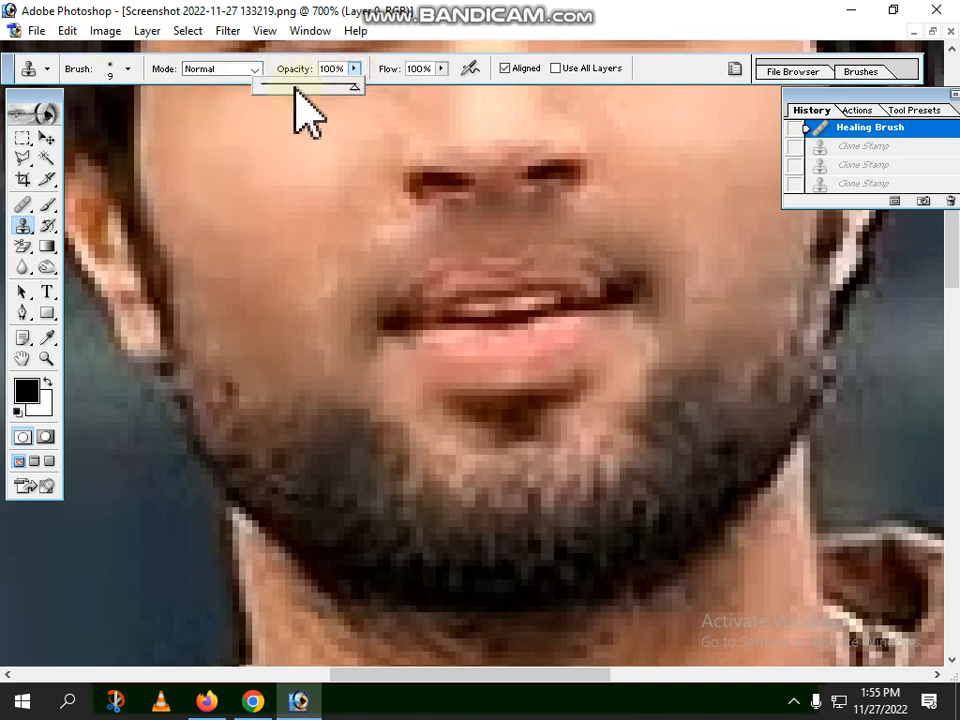
{"action": "left_click", "coordinate": [284, 88]}
{"action": "left_click_drag", "start_coordinate": [283, 88], "coordinate": [277, 88]}
{"action": "left_click", "coordinate": [441, 69]}
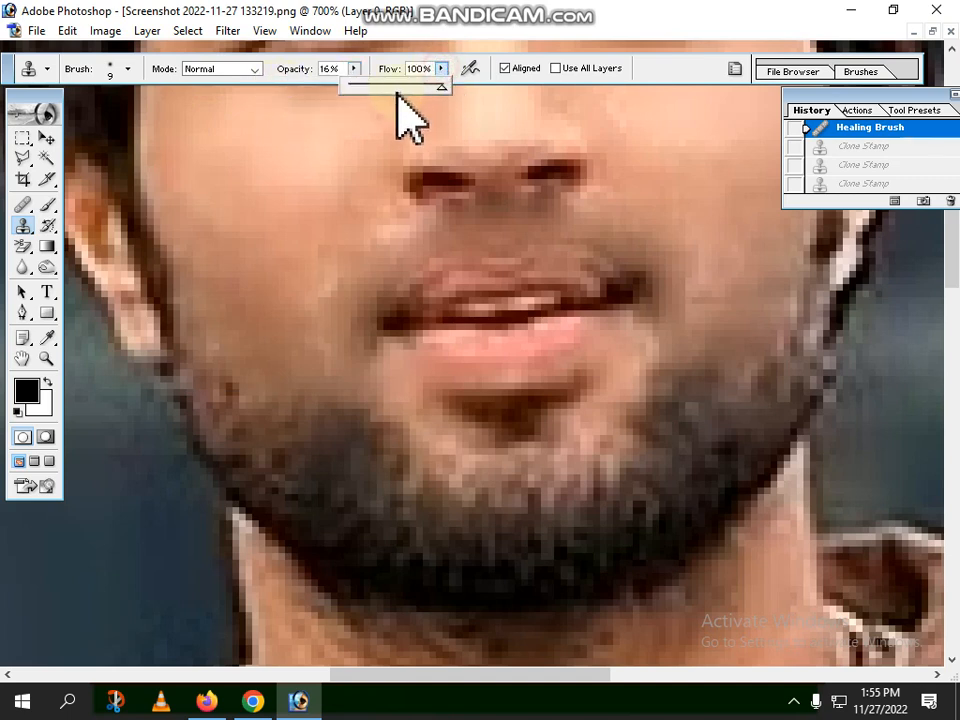
{"action": "left_click", "coordinate": [367, 88]}
{"action": "left_click", "coordinate": [354, 69]}
{"action": "left_click_drag", "start_coordinate": [363, 86], "coordinate": [360, 86]}
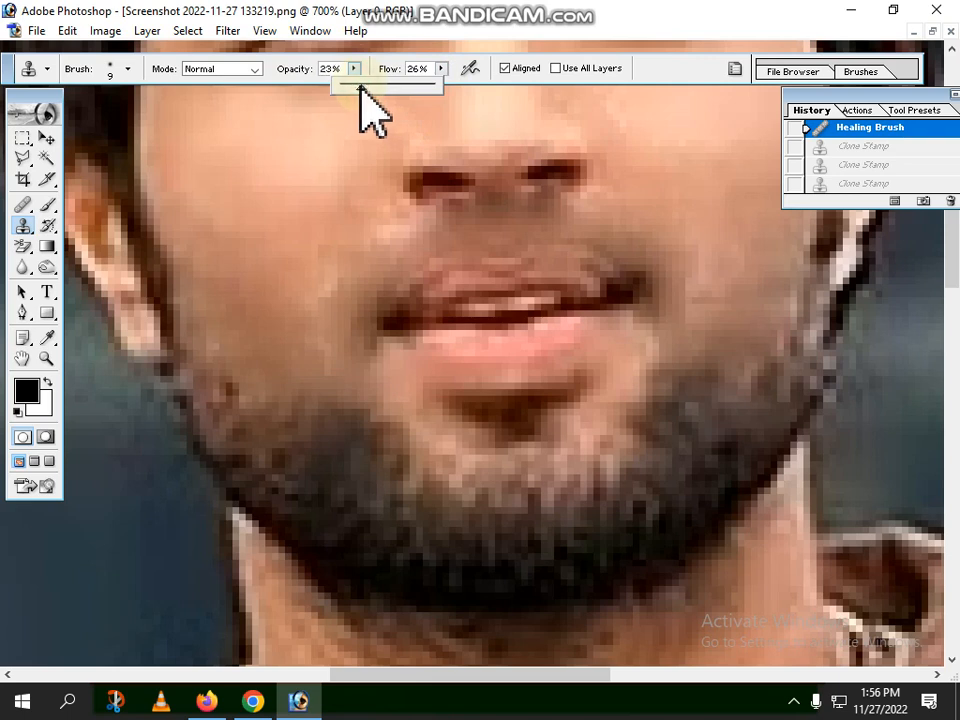
{"action": "left_click", "coordinate": [441, 69]}
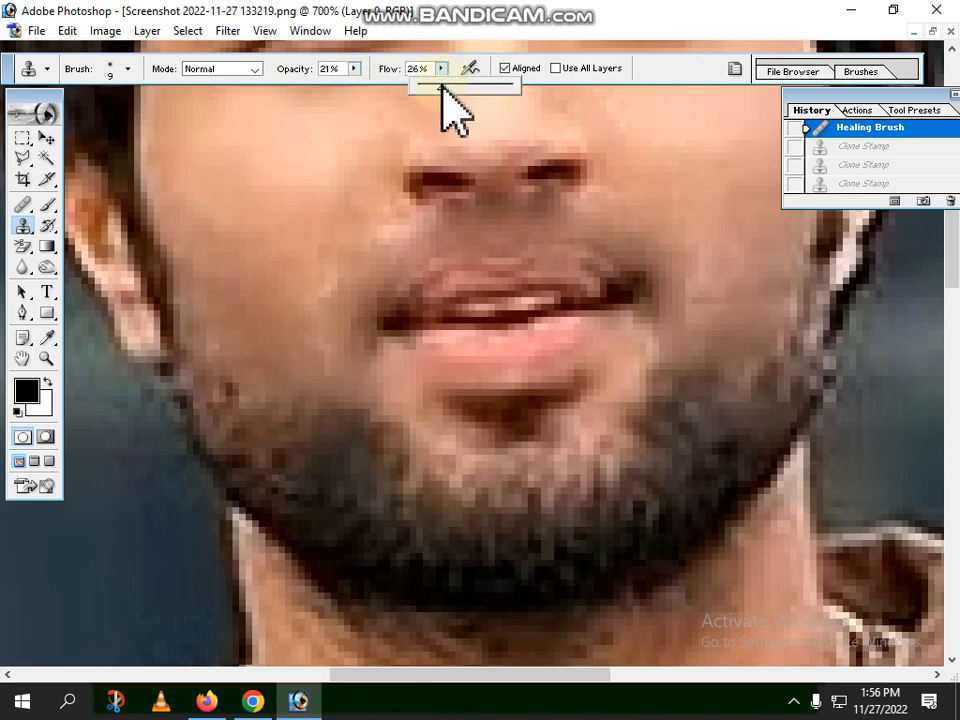
{"action": "left_click", "coordinate": [440, 87]}
{"action": "left_click_drag", "start_coordinate": [440, 87], "coordinate": [437, 87]}
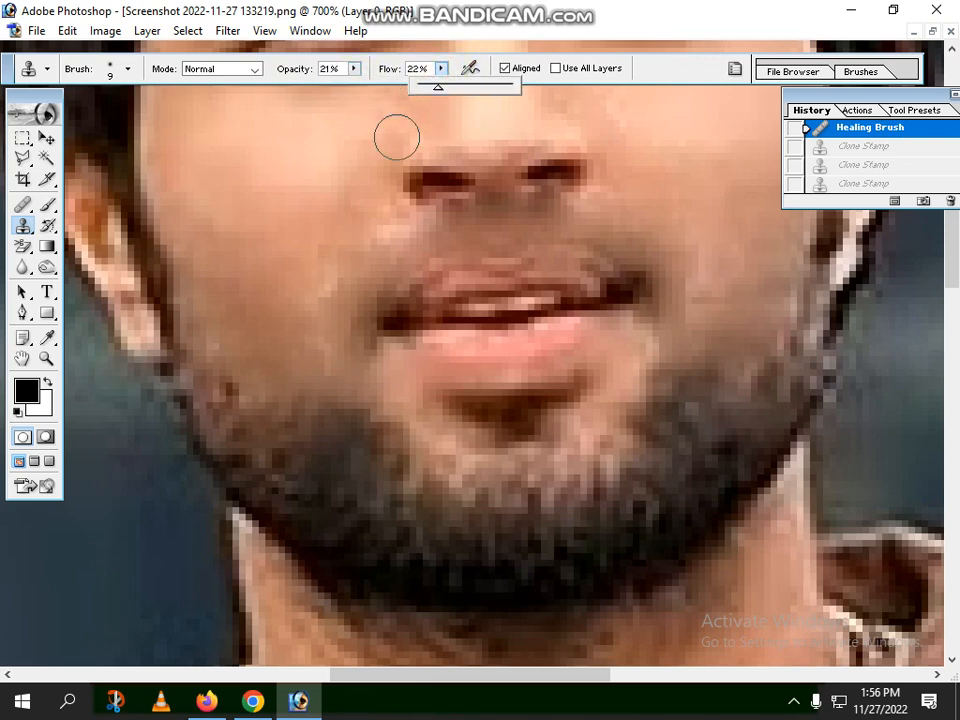
Clone clean skin from the man's right cheek softly over the beard edge below the right mouth corner
{"action": "key", "text": "space"}
{"action": "mouse_move", "coordinate": [304, 298]}
{"action": "left_mouse_down"}
{"action": "mouse_move", "coordinate": [320, 283]}
{"action": "mouse_move", "coordinate": [302, 302]}
{"action": "mouse_move", "coordinate": [296, 295]}
{"action": "left_mouse_up"}
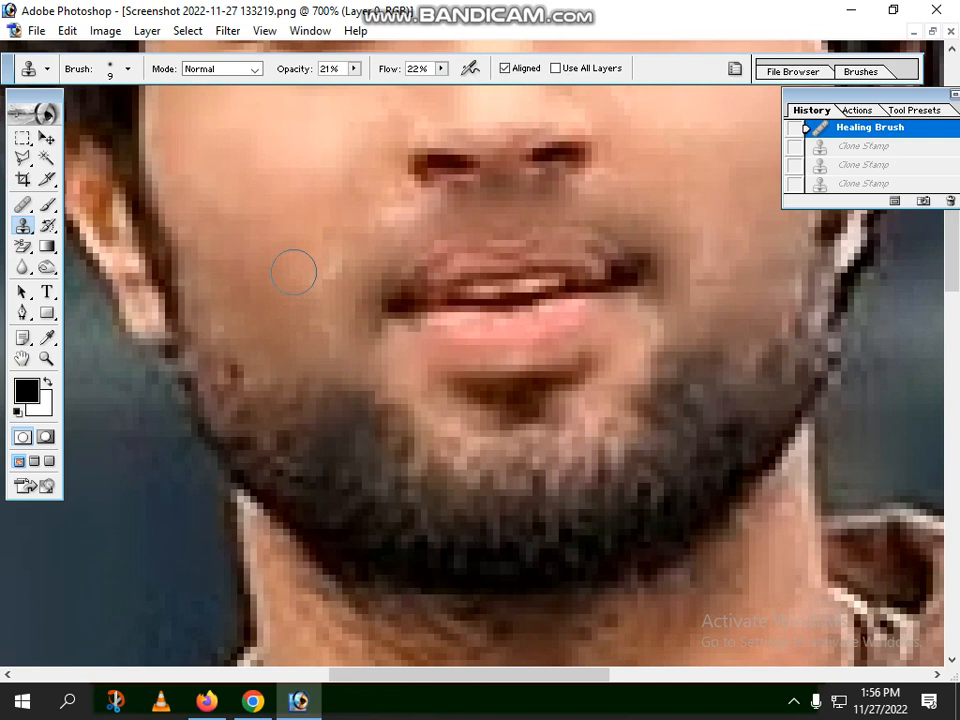
{"action": "left_click", "coordinate": [259, 200], "text": "alt"}
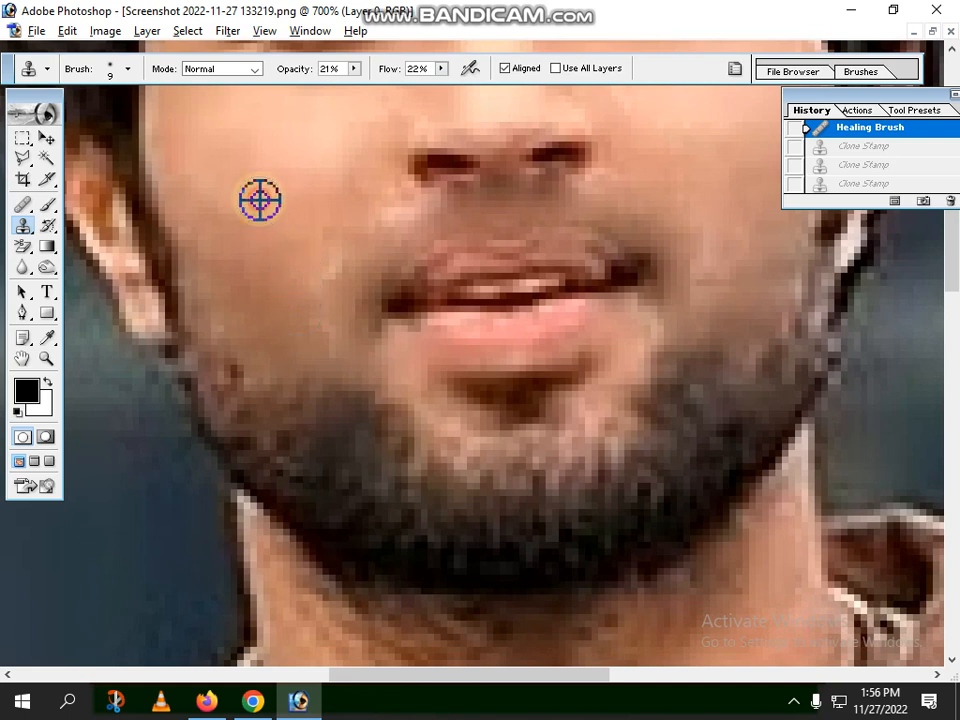
{"action": "left_click", "coordinate": [388, 403]}
{"action": "left_click", "coordinate": [371, 399]}
{"action": "left_click", "coordinate": [357, 393]}
{"action": "left_click", "coordinate": [343, 388]}
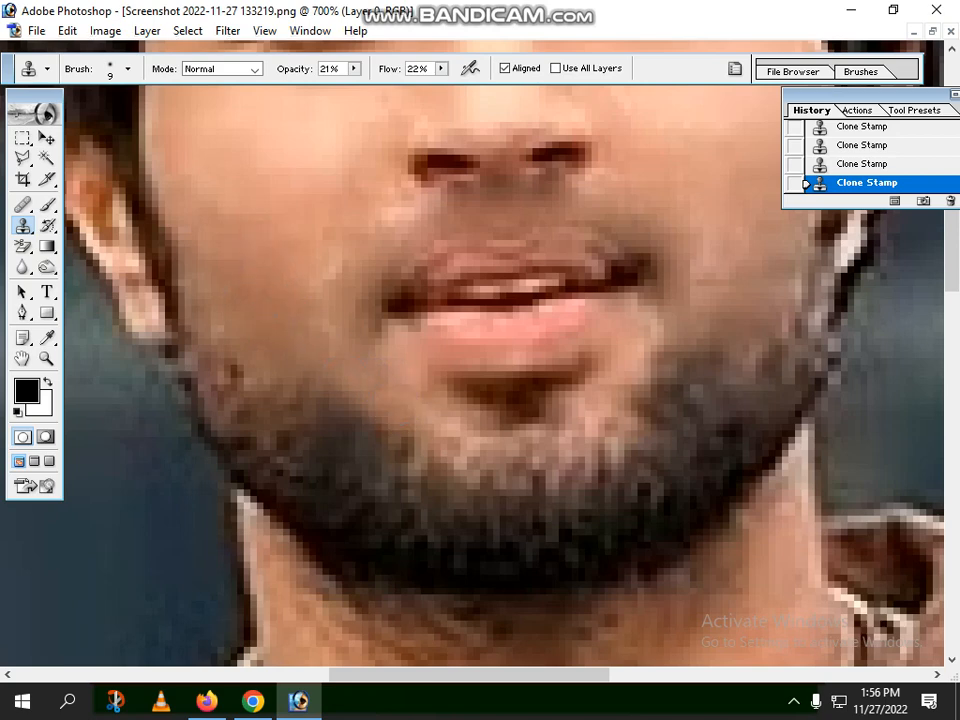
Clone skin sampled from the cheek on the photo's right side softly over the upper edge of the beard below it
{"action": "mouse_move", "coordinate": [666, 291]}
{"action": "left_mouse_down"}
{"action": "mouse_move", "coordinate": [585, 379]}
{"action": "mouse_move", "coordinate": [551, 392]}
{"action": "left_mouse_up"}
{"action": "left_click", "coordinate": [586, 274], "text": "alt"}
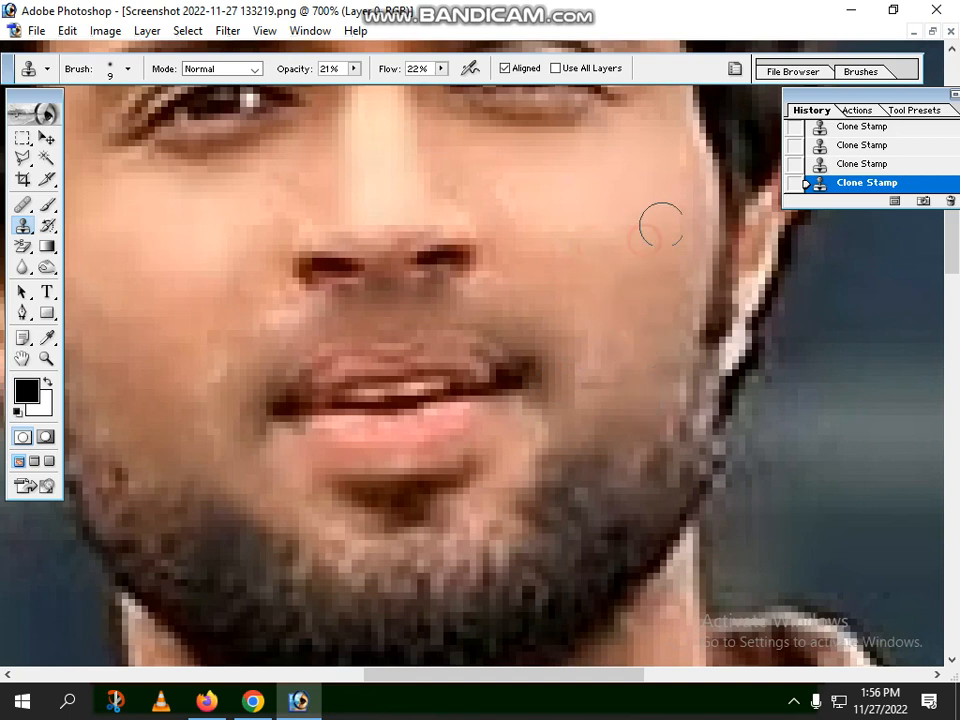
{"action": "left_click", "coordinate": [625, 250], "text": "alt"}
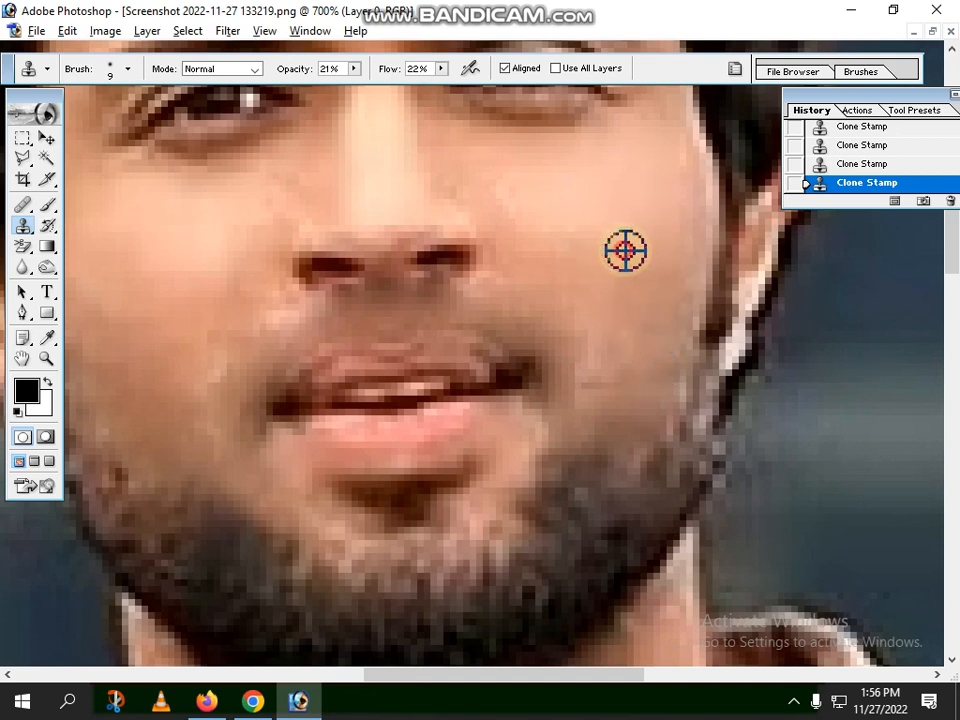
{"action": "left_click", "coordinate": [632, 338], "text": "alt"}
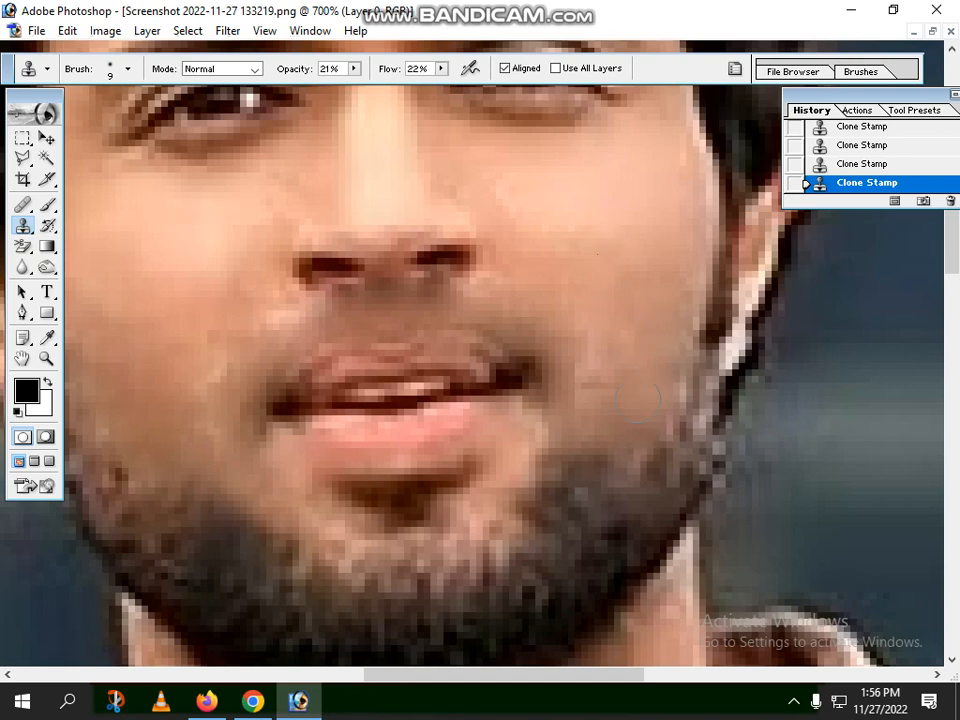
{"action": "left_click", "coordinate": [627, 330], "text": "alt"}
{"action": "left_click_drag", "start_coordinate": [616, 428], "coordinate": [588, 462]}
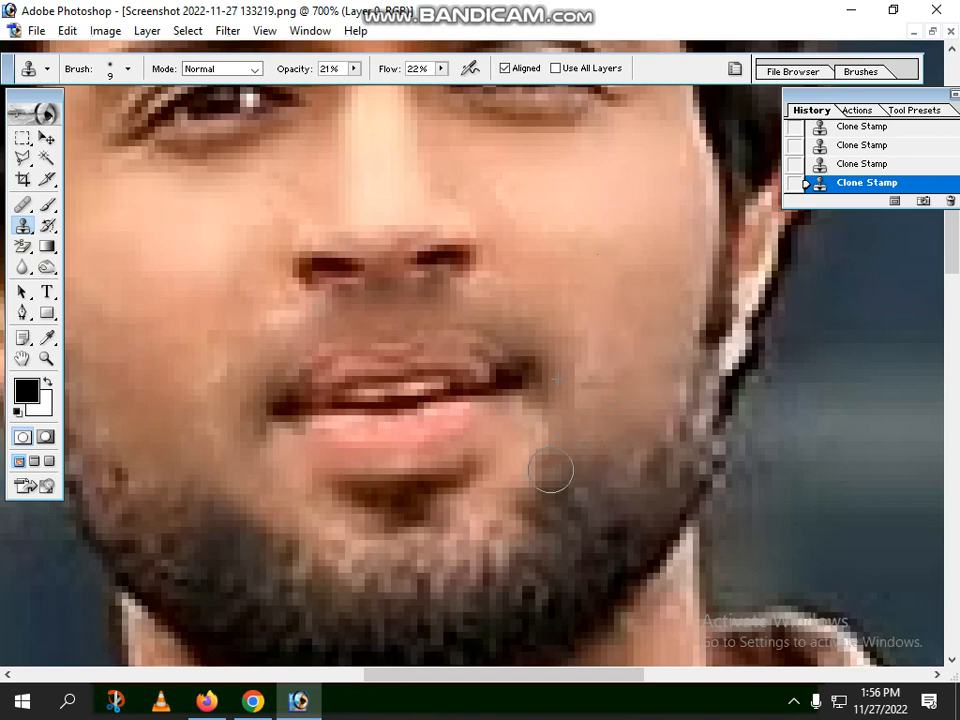
{"action": "left_click", "coordinate": [621, 396], "text": "alt"}
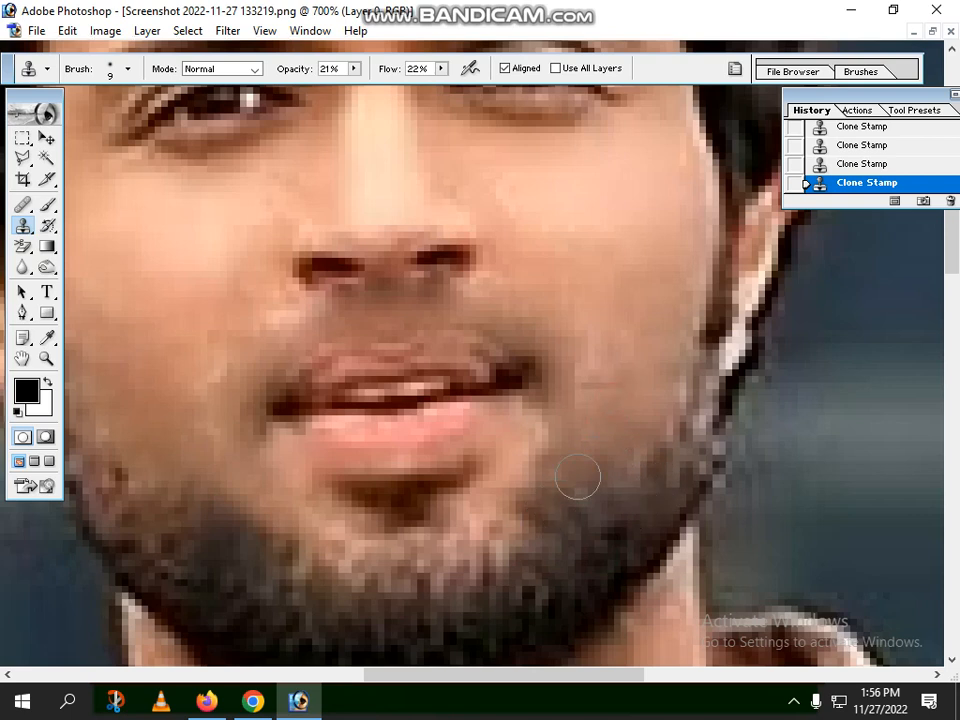
Raise the Clone Stamp's opacity to 31% and its flow to 36%
{"action": "left_click", "coordinate": [354, 69]}
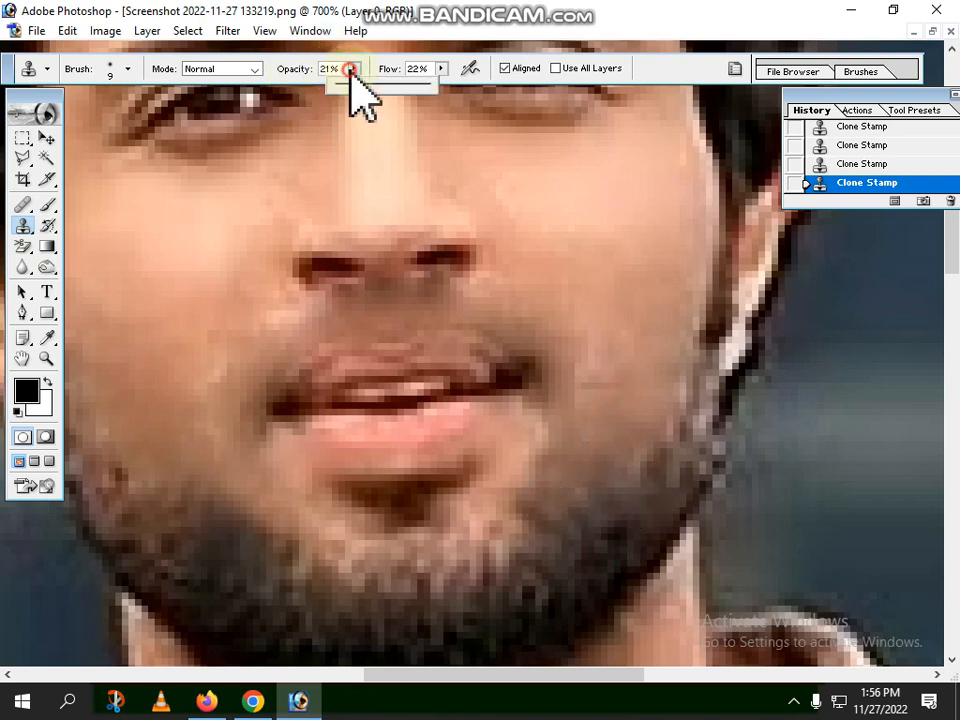
{"action": "left_click", "coordinate": [365, 87]}
{"action": "left_click", "coordinate": [441, 69]}
{"action": "left_click", "coordinate": [455, 87]}
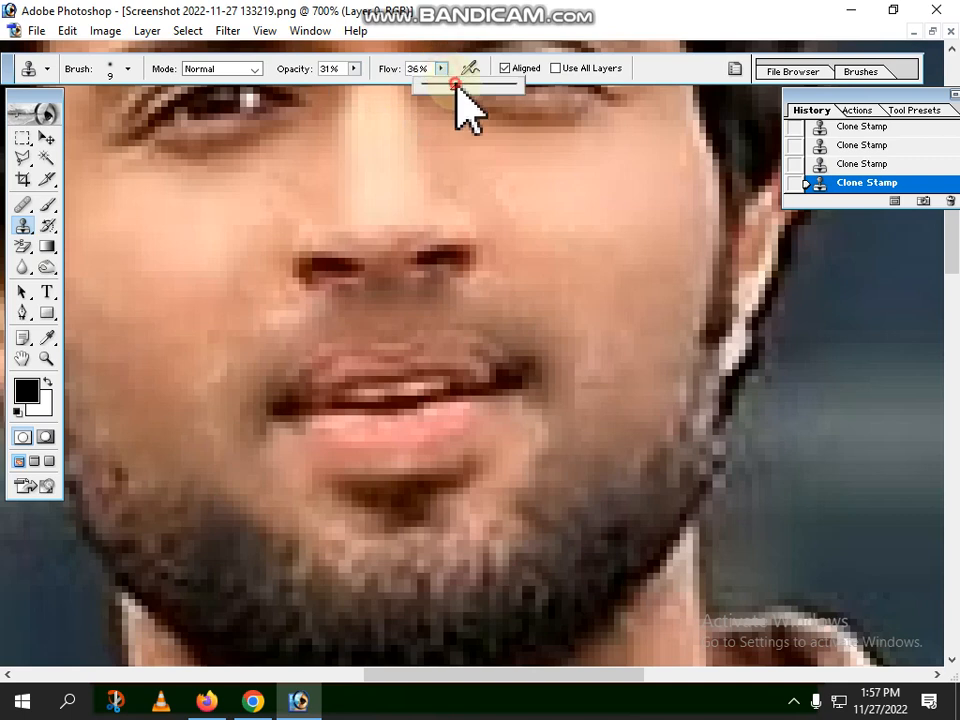
Clone clean cheek skin over the beard edge between the photo's right jaw and the chin, and touch up the opposite lower cheek
{"action": "left_click", "coordinate": [623, 318], "text": "alt"}
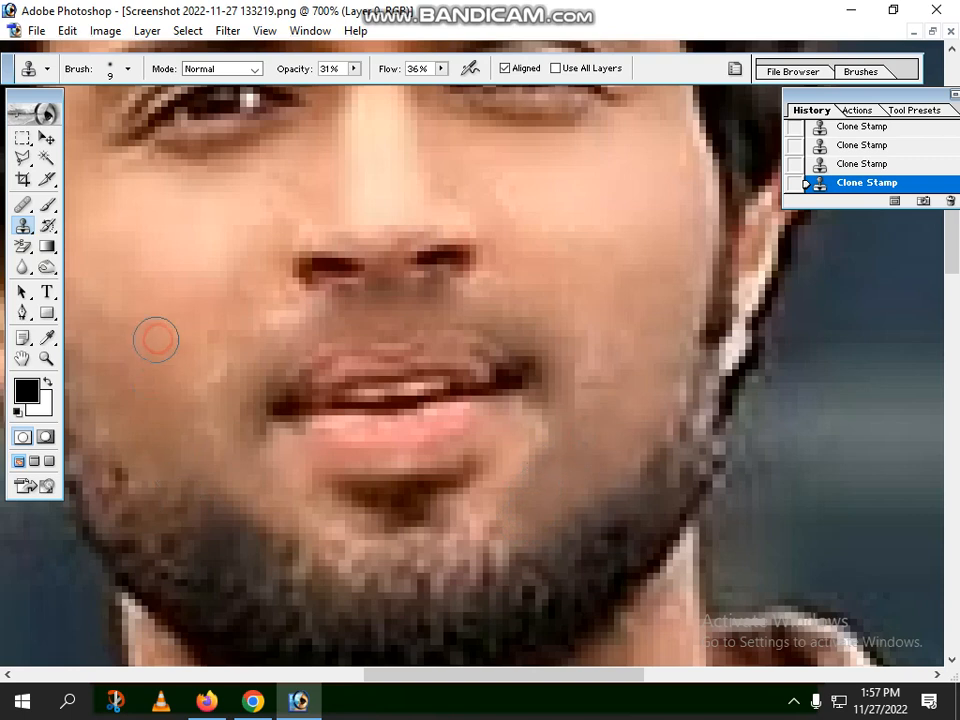
{"action": "left_click_drag", "start_coordinate": [187, 436], "coordinate": [207, 442]}
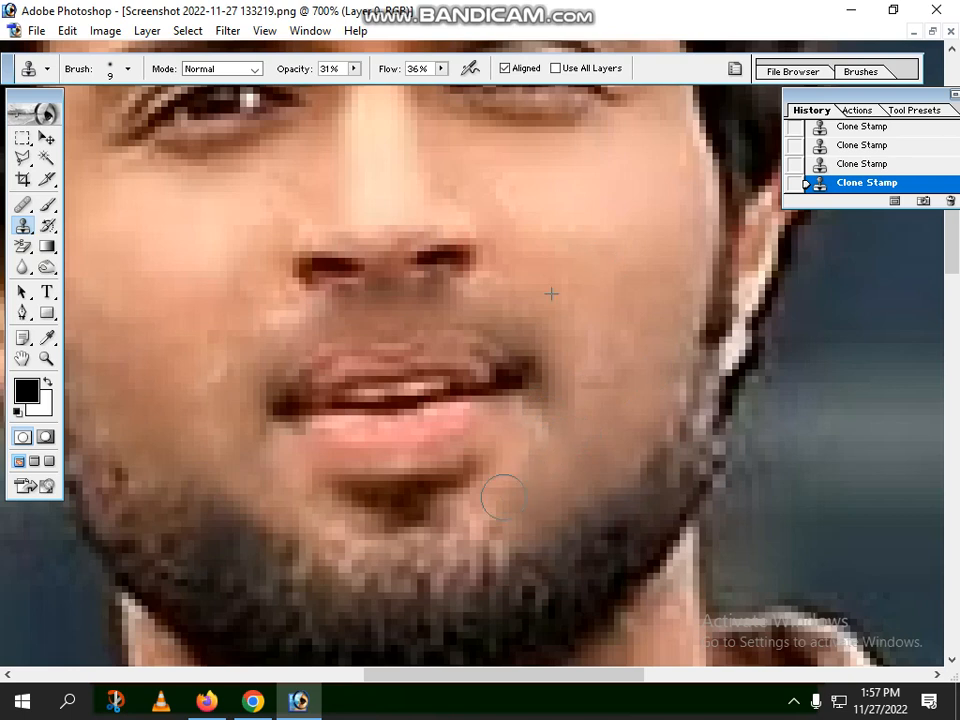
{"action": "left_click", "coordinate": [592, 253], "text": "alt"}
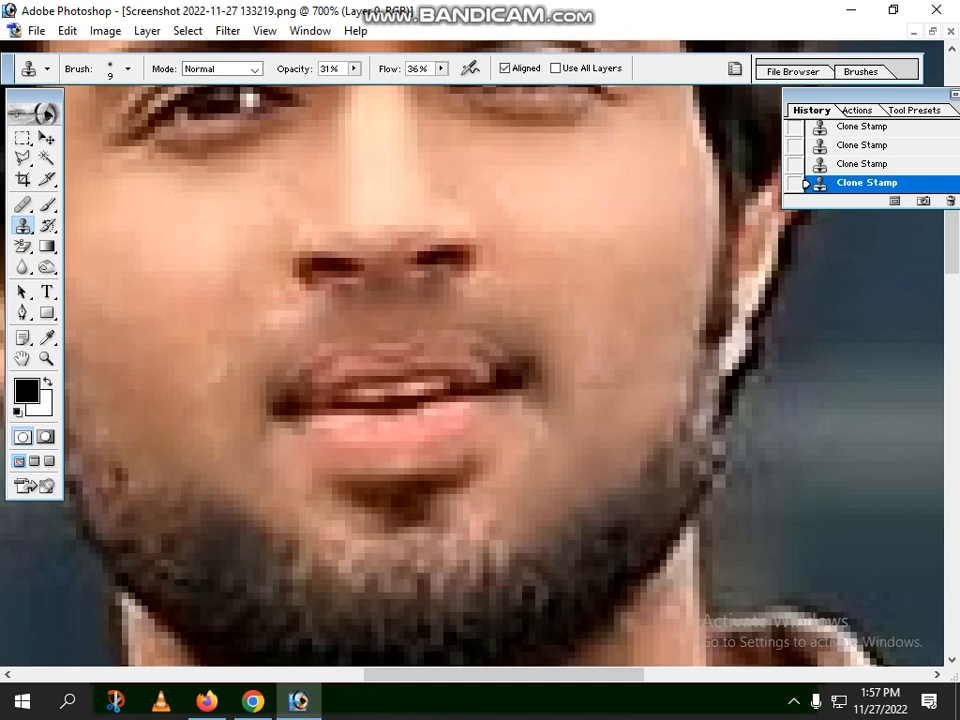
Clone nearby skin from the cheek on the photo's left side over the beard edge below that mouth corner
{"action": "left_click", "coordinate": [176, 366], "text": "alt"}
{"action": "left_click", "coordinate": [199, 445], "text": "alt"}
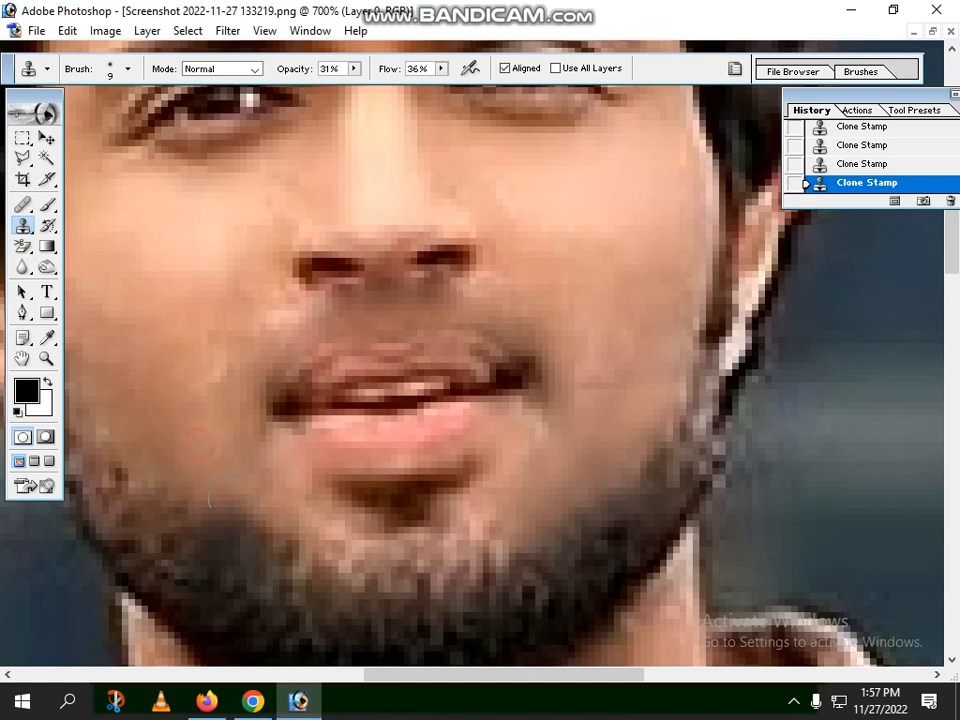
{"action": "left_click", "coordinate": [220, 510]}
{"action": "left_click", "coordinate": [204, 454], "text": "alt"}
{"action": "left_click", "coordinate": [203, 501]}
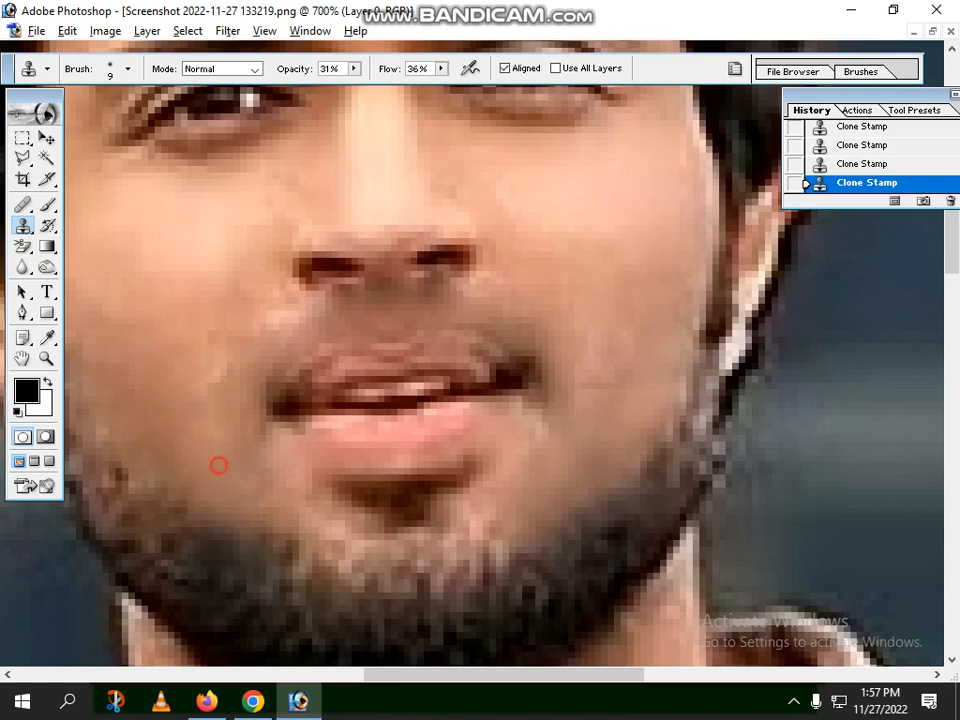
{"action": "left_click", "coordinate": [238, 476], "text": "alt"}
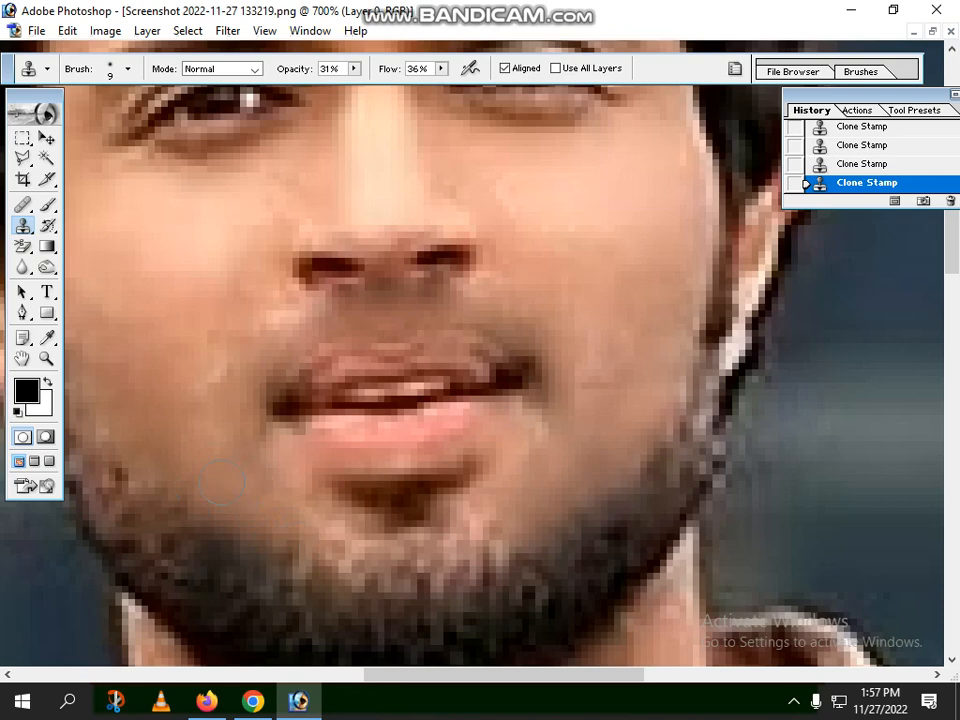
{"action": "left_click_drag", "start_coordinate": [201, 426], "coordinate": [281, 446]}
{"action": "left_click", "coordinate": [246, 437], "text": "alt"}
{"action": "left_click", "coordinate": [231, 429], "text": "alt"}
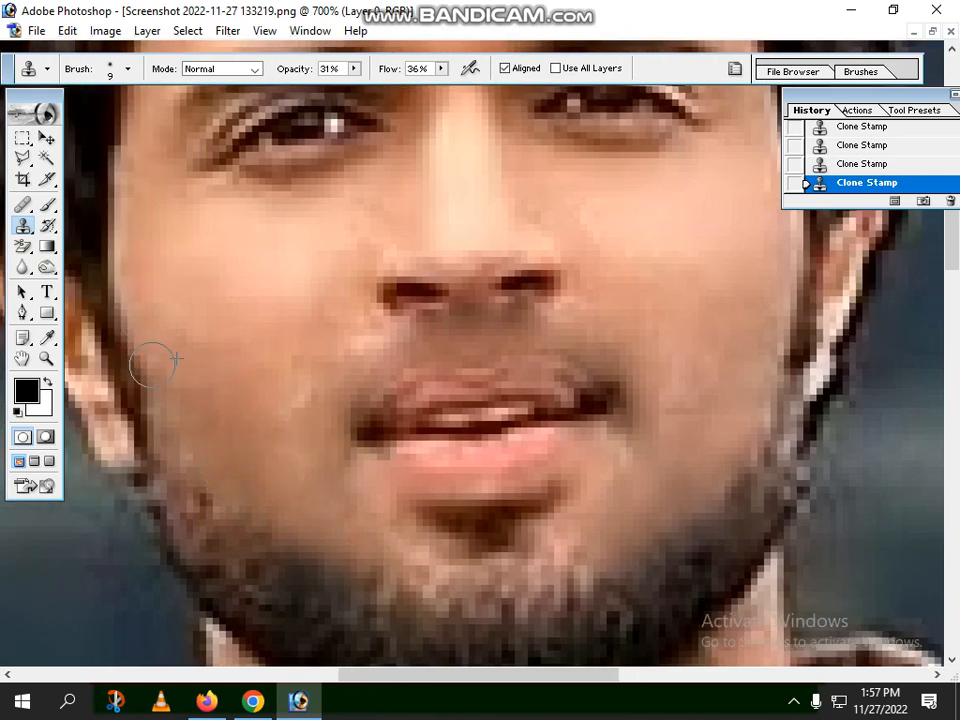
Clone clean cheek skin along the outer edge of the face beside the ear on the photo's left side
{"action": "mouse_move", "coordinate": [152, 365]}
{"action": "left_mouse_down"}
{"action": "mouse_move", "coordinate": [195, 314]}
{"action": "mouse_move", "coordinate": [179, 312]}
{"action": "mouse_move", "coordinate": [142, 351]}
{"action": "left_mouse_up"}
{"action": "left_click", "coordinate": [188, 316], "text": "alt"}
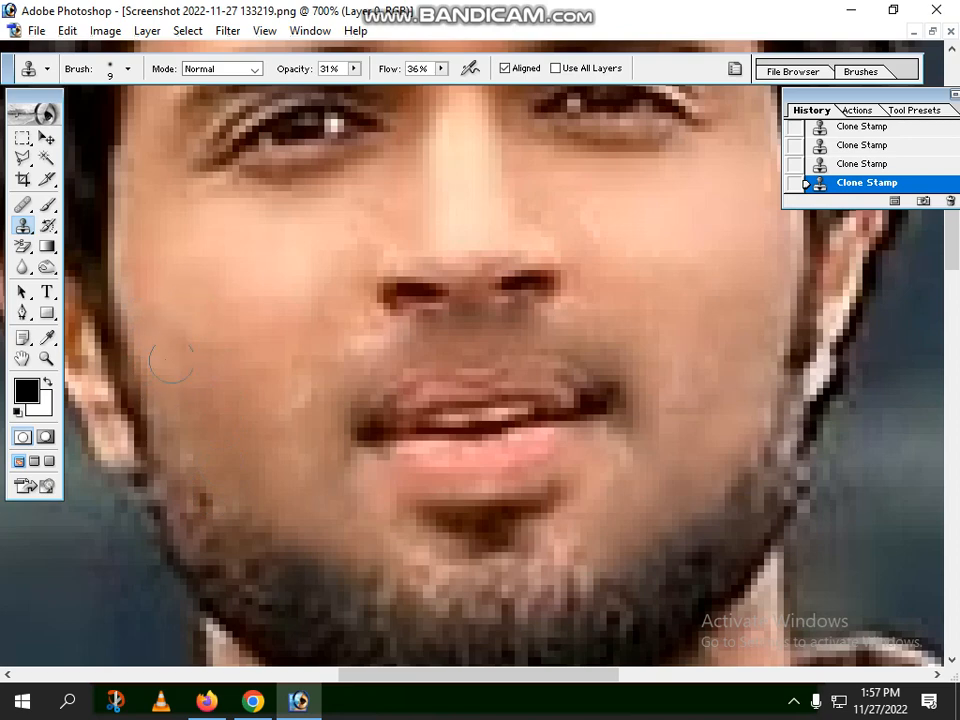
{"action": "left_click_drag", "start_coordinate": [294, 336], "coordinate": [183, 371]}
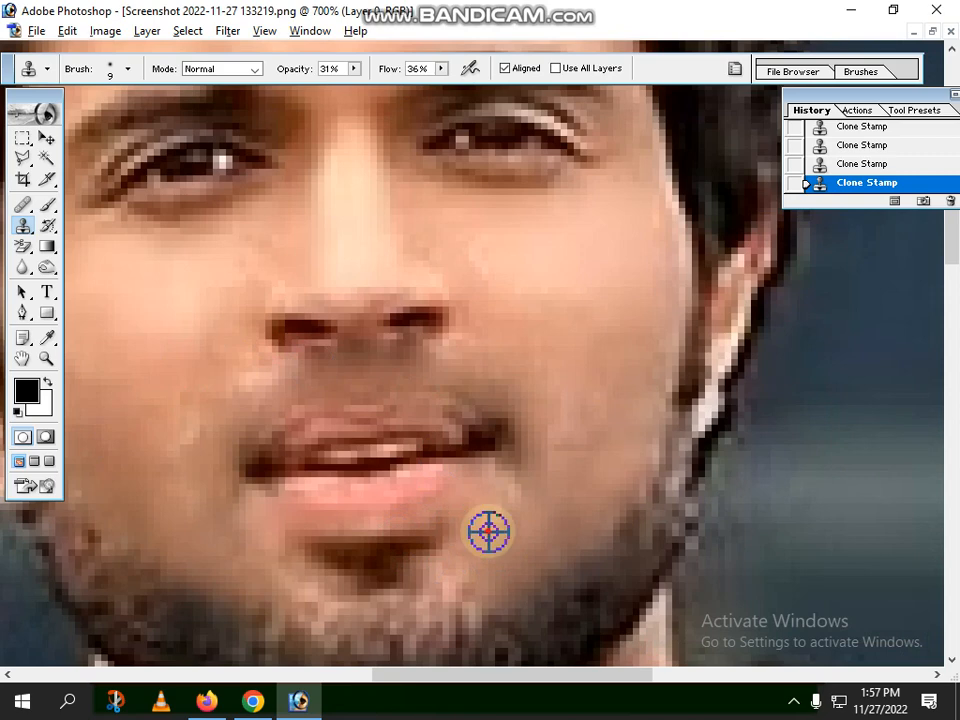
Examine the retouched beard edge and cheeks in the whole portrait at 100% zoom
{"action": "key", "text": "ctrl+minus"}
{"action": "key", "text": "ctrl+minus"}
{"action": "key", "text": "ctrl+minus"}
{"action": "key", "text": "ctrl+minus"}
{"action": "key", "text": "ctrl+minus"}
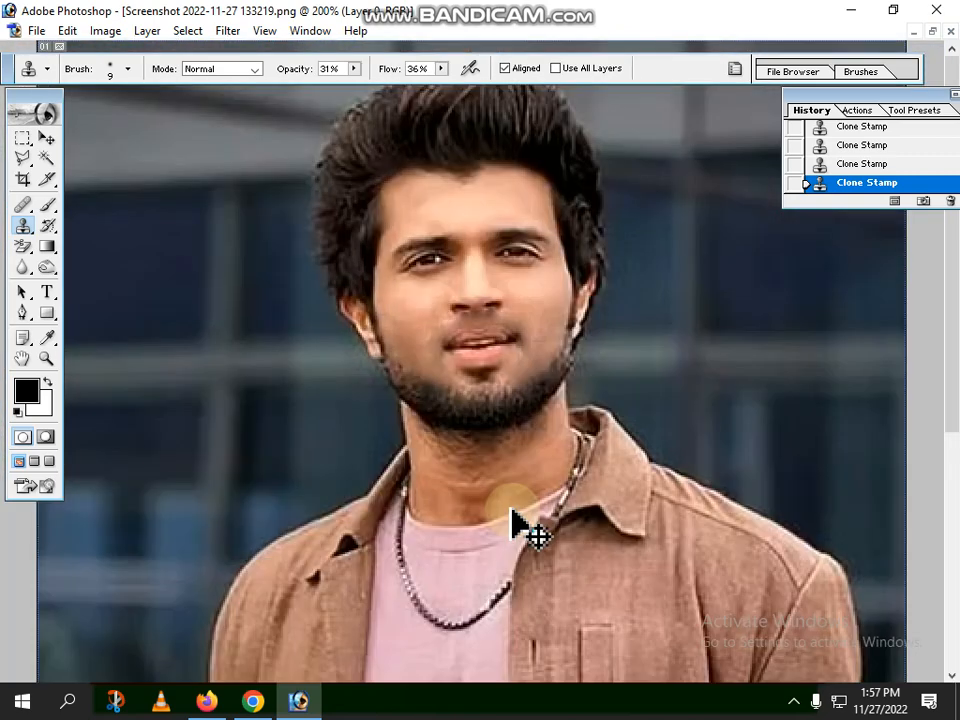
{"action": "key", "text": "ctrl+minus"}
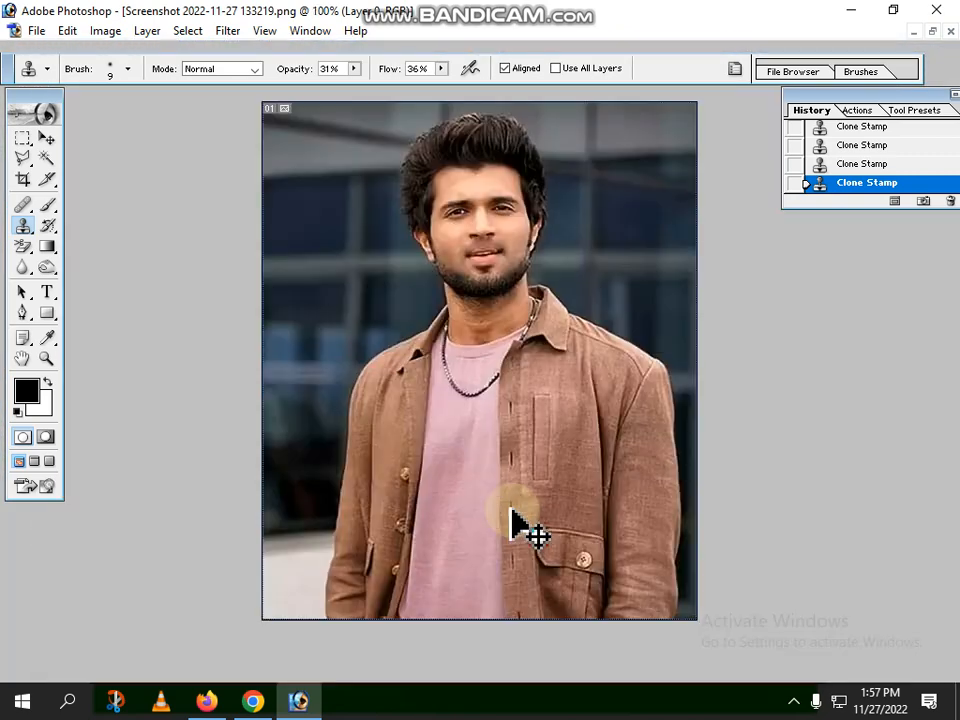
Clone skin sampled from the cheek on the photo's right side over the moustache shadow between the nose and upper lip
{"action": "key", "text": "ctrl+plus"}
{"action": "key", "text": "ctrl+plus"}
{"action": "key", "text": "ctrl+plus"}
{"action": "key", "text": "ctrl+plus"}
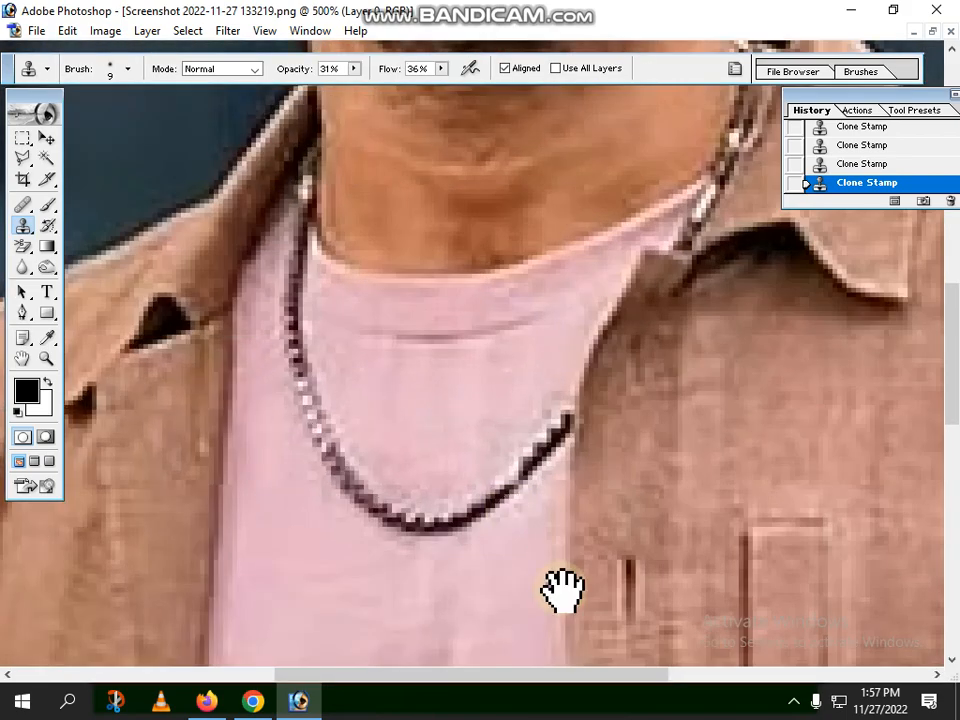
{"action": "left_click_drag", "start_coordinate": [540, 225], "coordinate": [527, 540]}
{"action": "left_click_drag", "start_coordinate": [545, 350], "coordinate": [545, 447]}
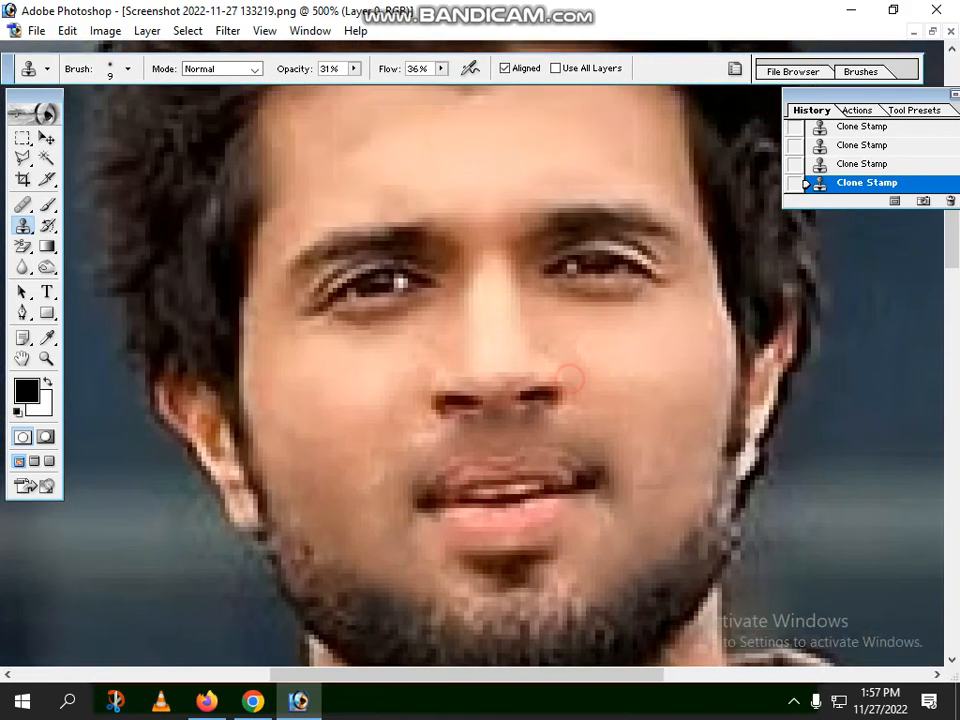
{"action": "left_click", "coordinate": [557, 405], "text": "ctrl"}
{"action": "left_click", "coordinate": [566, 349], "text": "alt"}
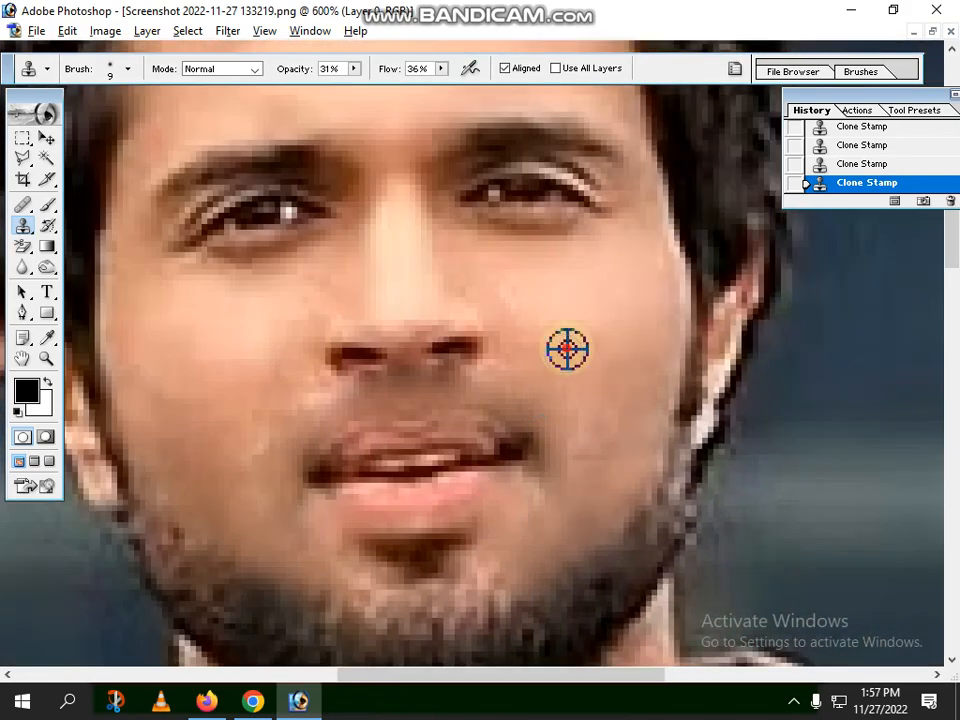
{"action": "left_click", "coordinate": [440, 376]}
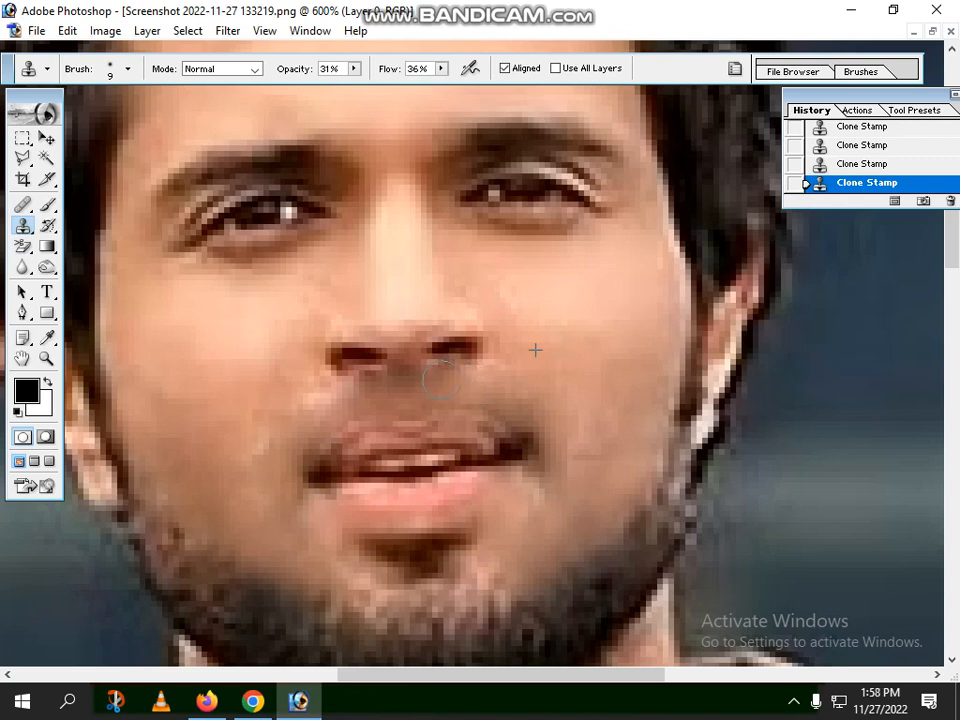
{"action": "left_click", "coordinate": [558, 383], "text": "alt"}
{"action": "left_click", "coordinate": [518, 400]}
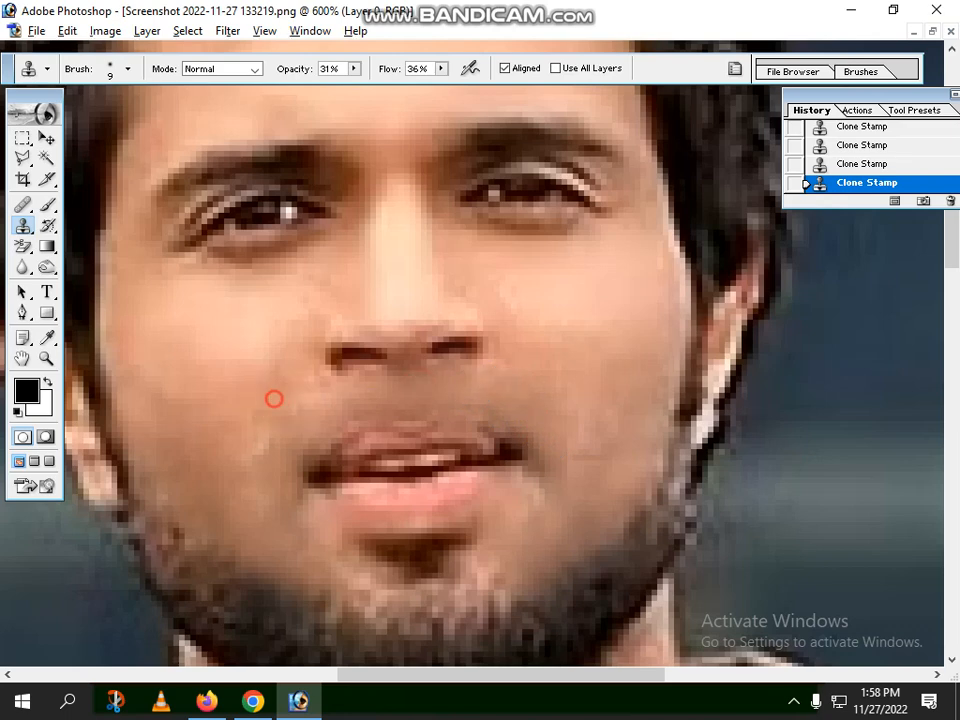
Review the retouched face with the whole portrait fitted on screen
{"action": "key", "text": "ctrl+minus"}
{"action": "key", "text": "ctrl+minus"}
{"action": "key", "text": "ctrl+minus"}
{"action": "key", "text": "ctrl+minus"}
{"action": "key", "text": "ctrl+minus"}
{"action": "key", "text": "ctrl+minus"}
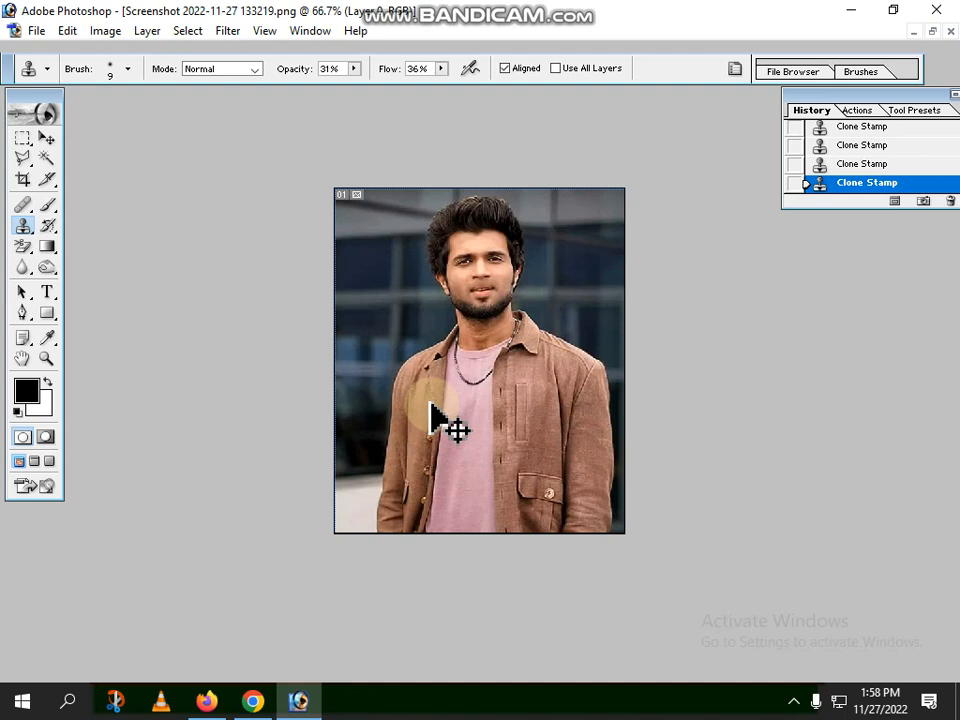
{"action": "key", "text": "ctrl+0"}
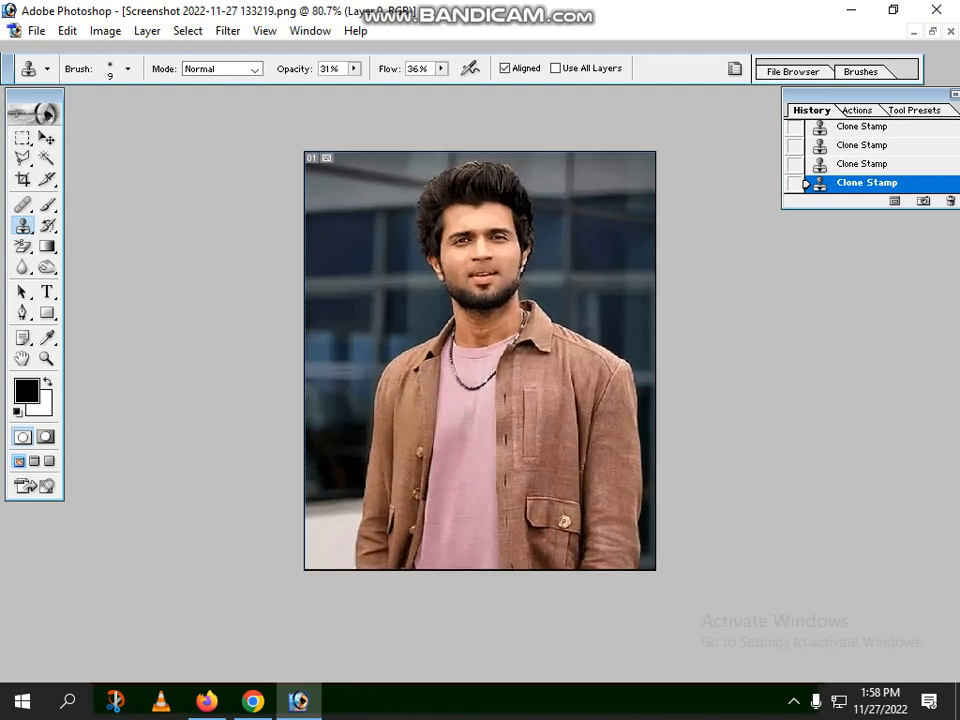